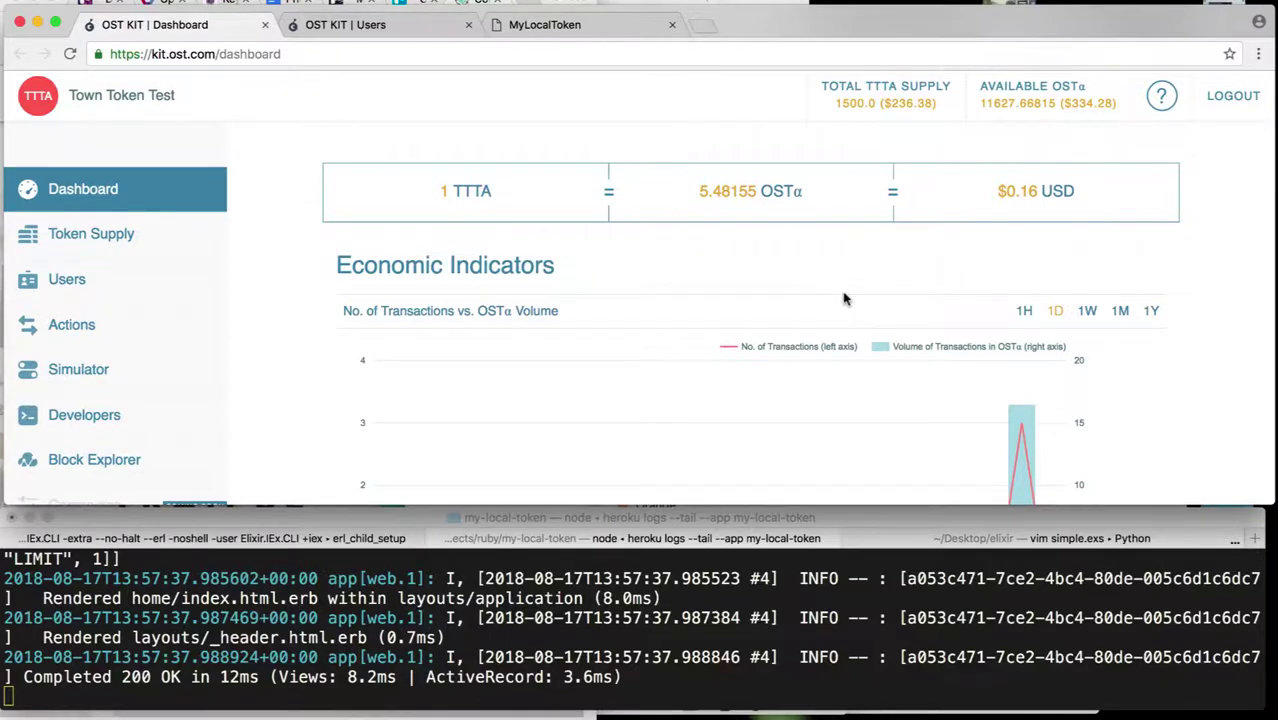
# - Scroll the OST KIT dashboard down to the Most Active Users table and its TTTA balances
pyautogui.scroll(-10, 843, 298)
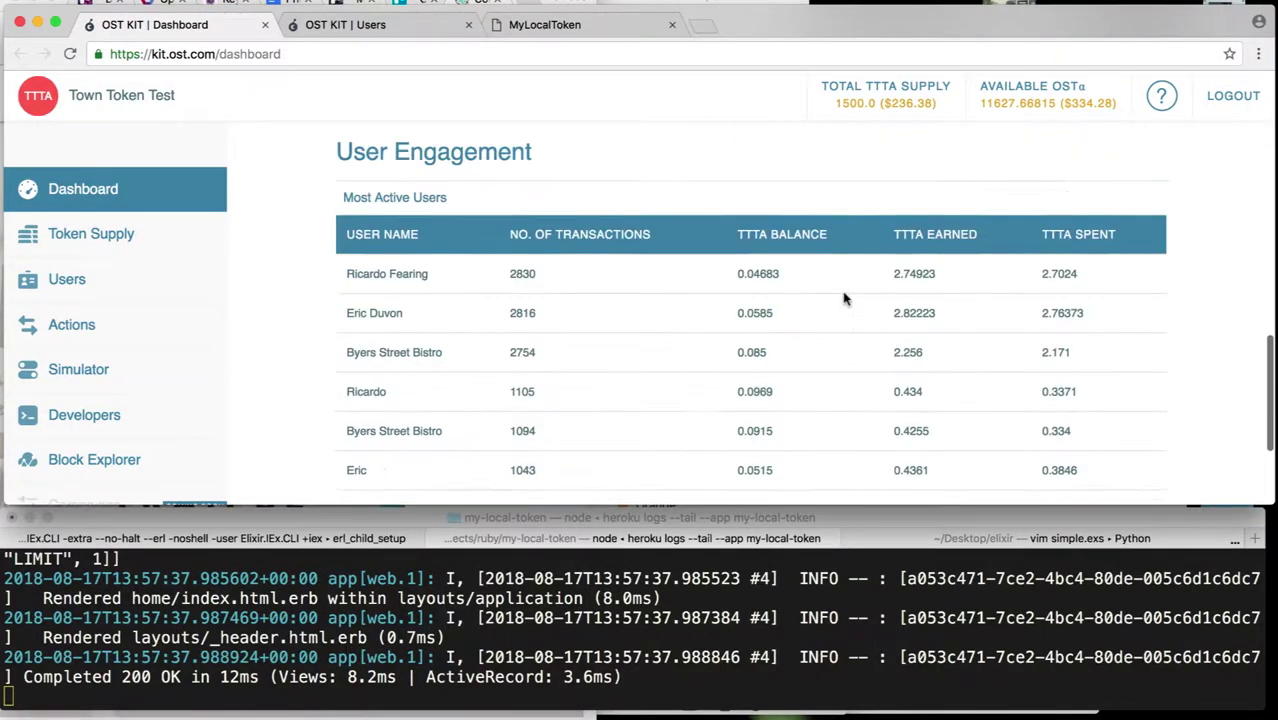
pyautogui.scroll(-2, 843, 298)
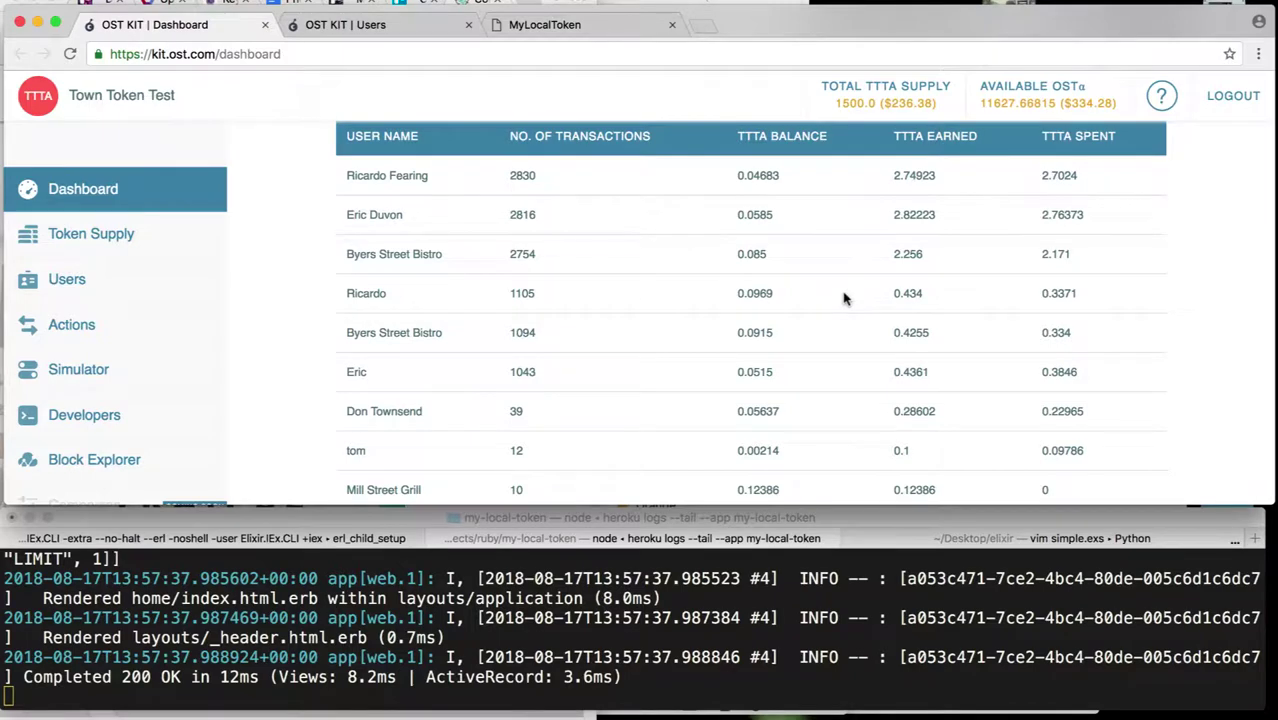
pyautogui.scroll(-2, 843, 295)
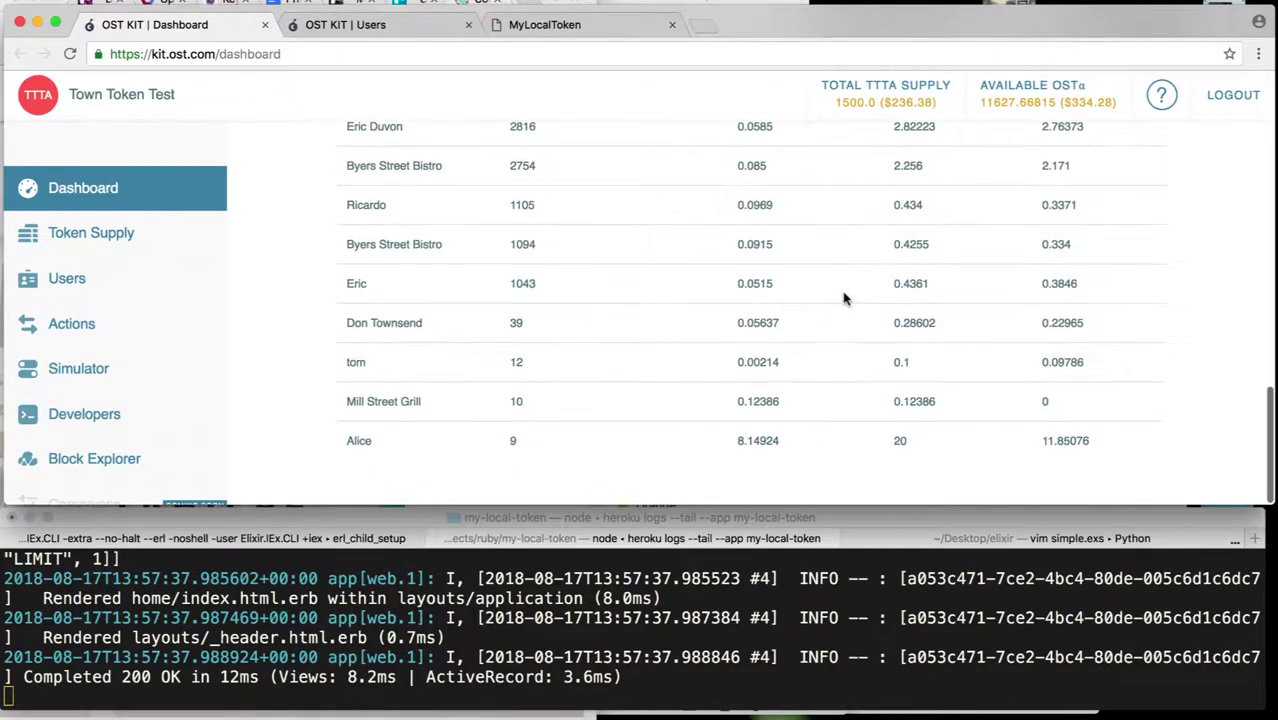
# - Review the wallet balance and past transfer history in My Local Token
pyautogui.click(570, 33)
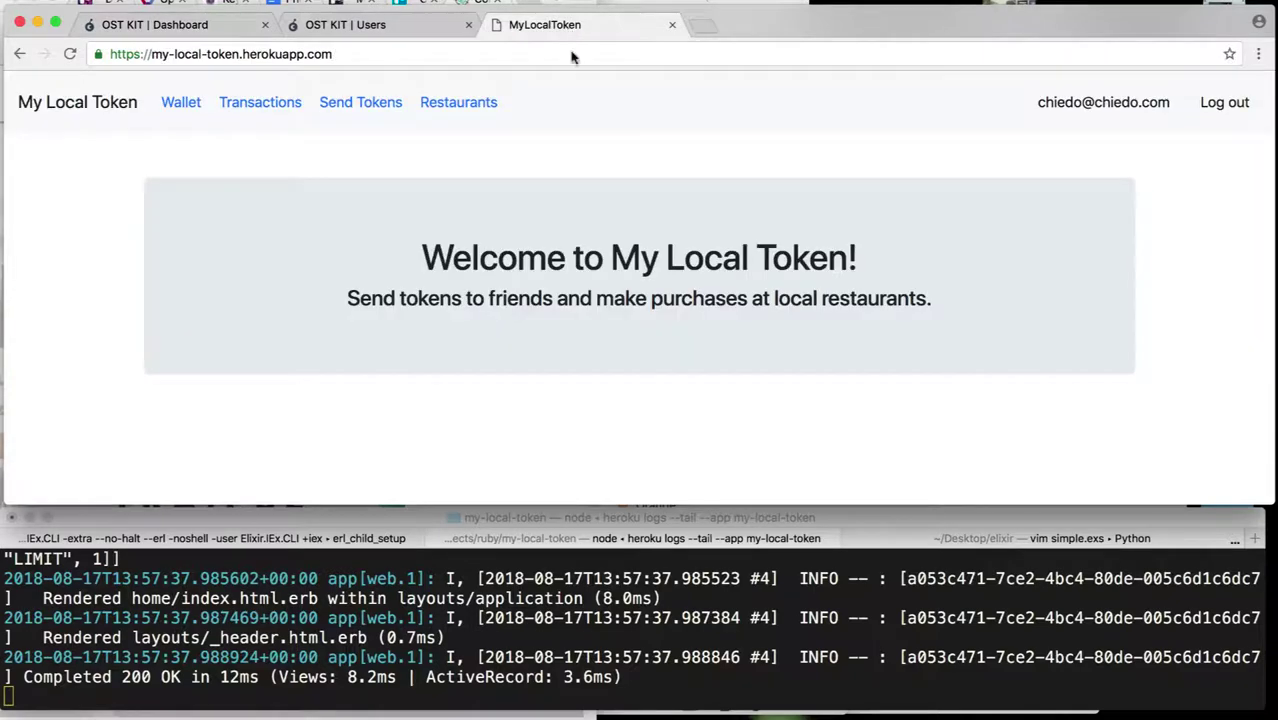
pyautogui.click(186, 108)
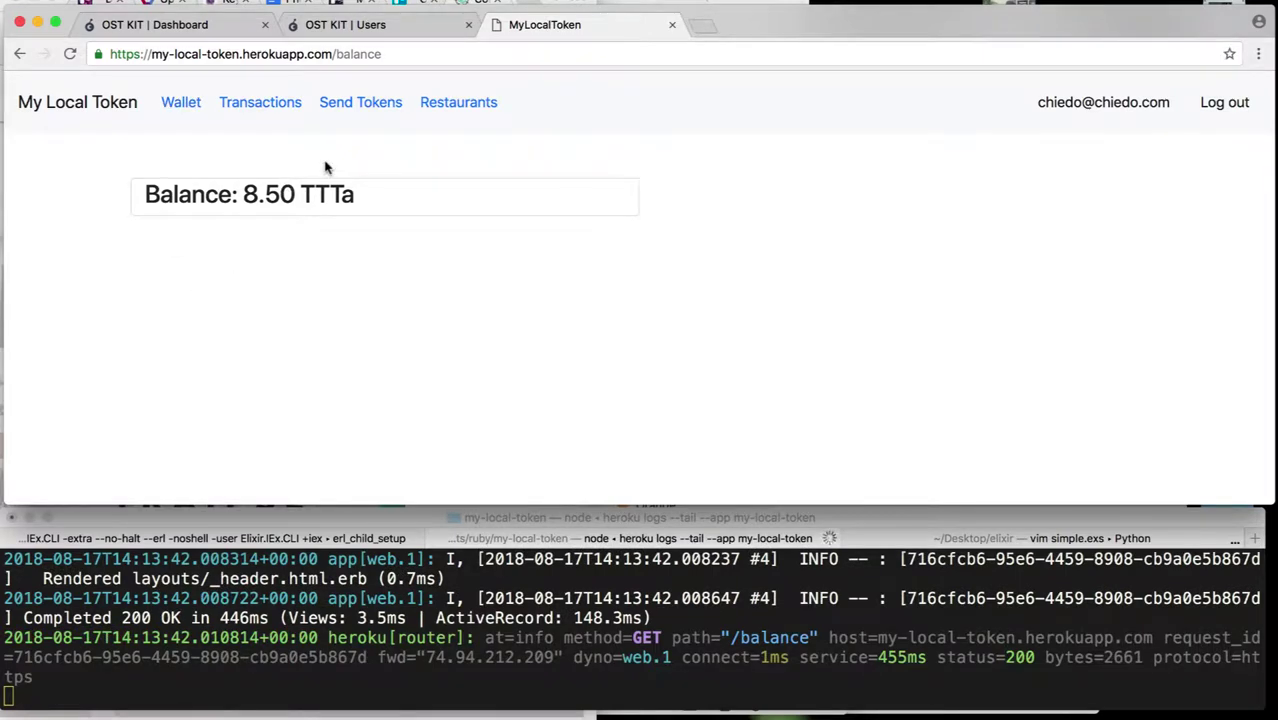
pyautogui.click(274, 108)
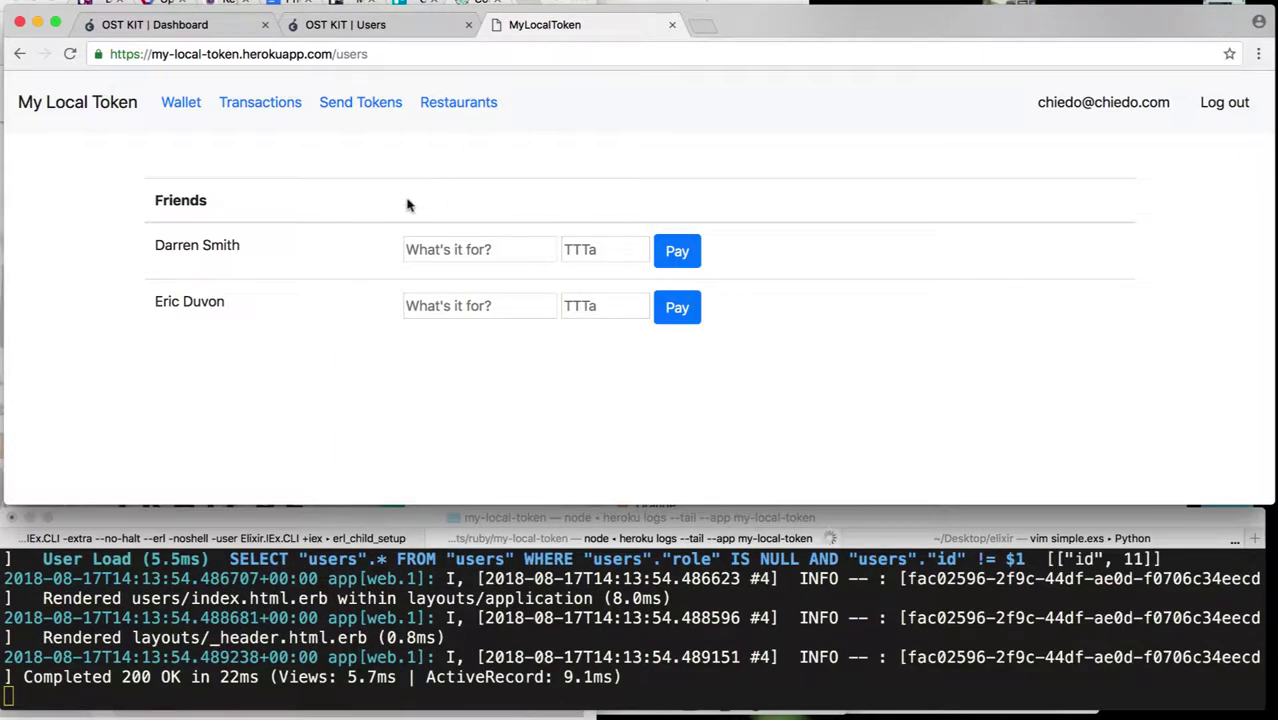
# - Pay the second friend 1.0 TTTa as a 'Christmas Gift' and confirm the 7.50 TTTa balance
pyautogui.click(430, 307)
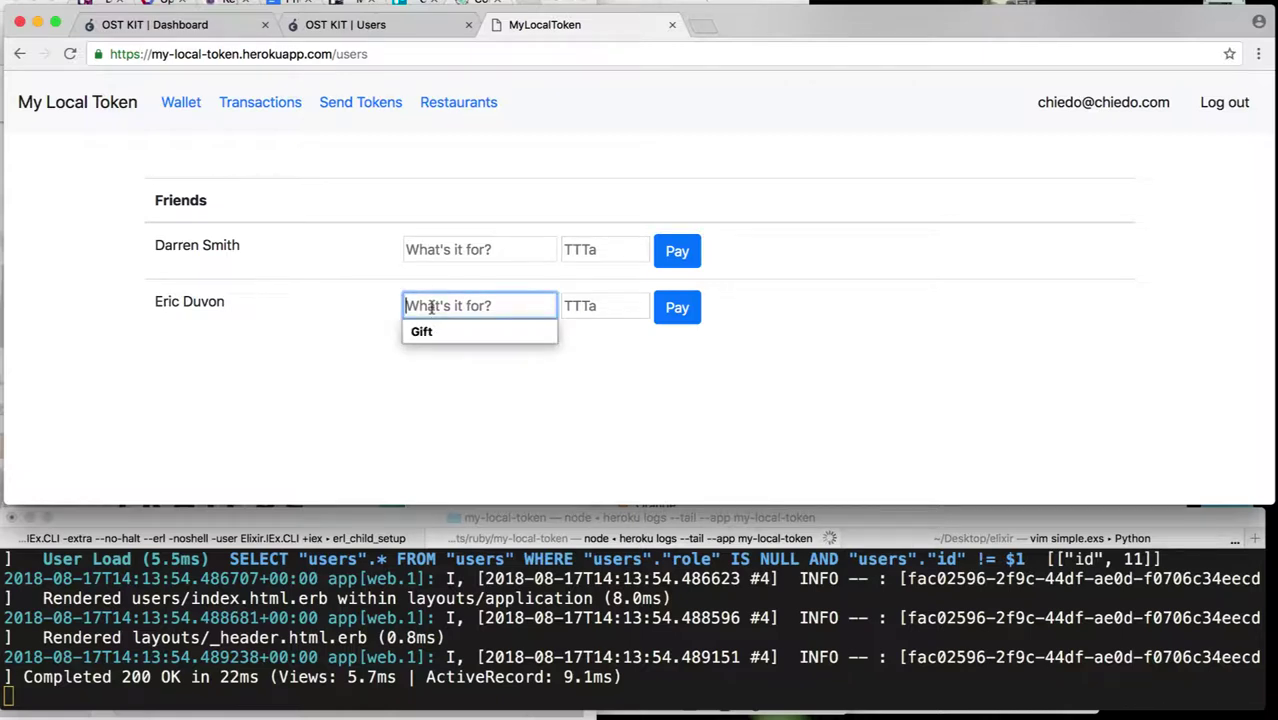
pyautogui.write('Christmas Gift')
pyautogui.press('Tab')
pyautogui.write('1.0')
pyautogui.click(677, 307)
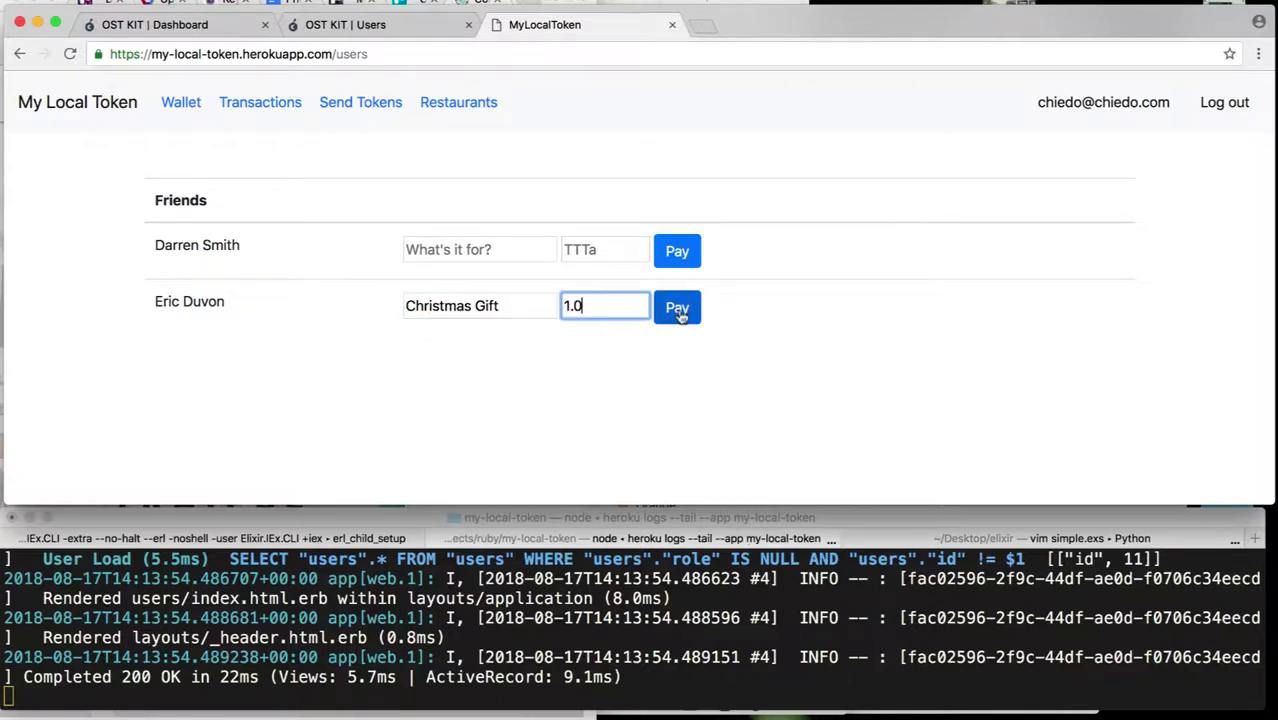
pyautogui.click(515, 222)
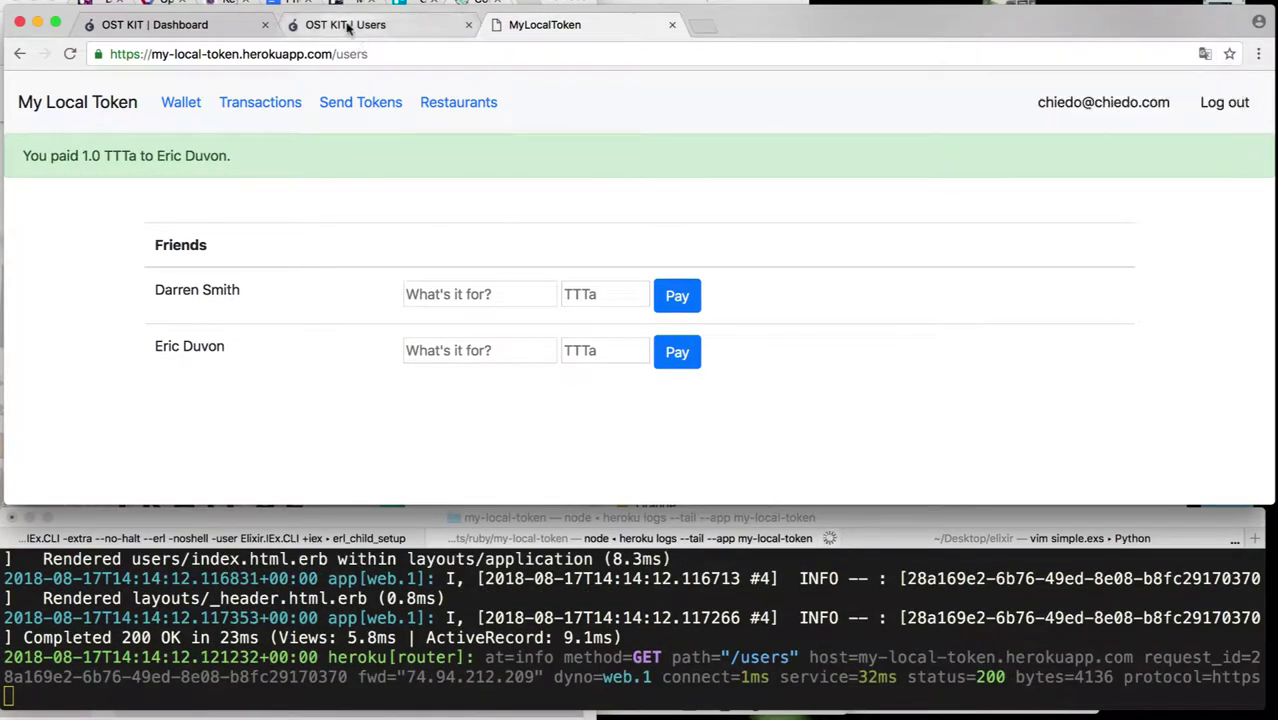
pyautogui.click(192, 108)
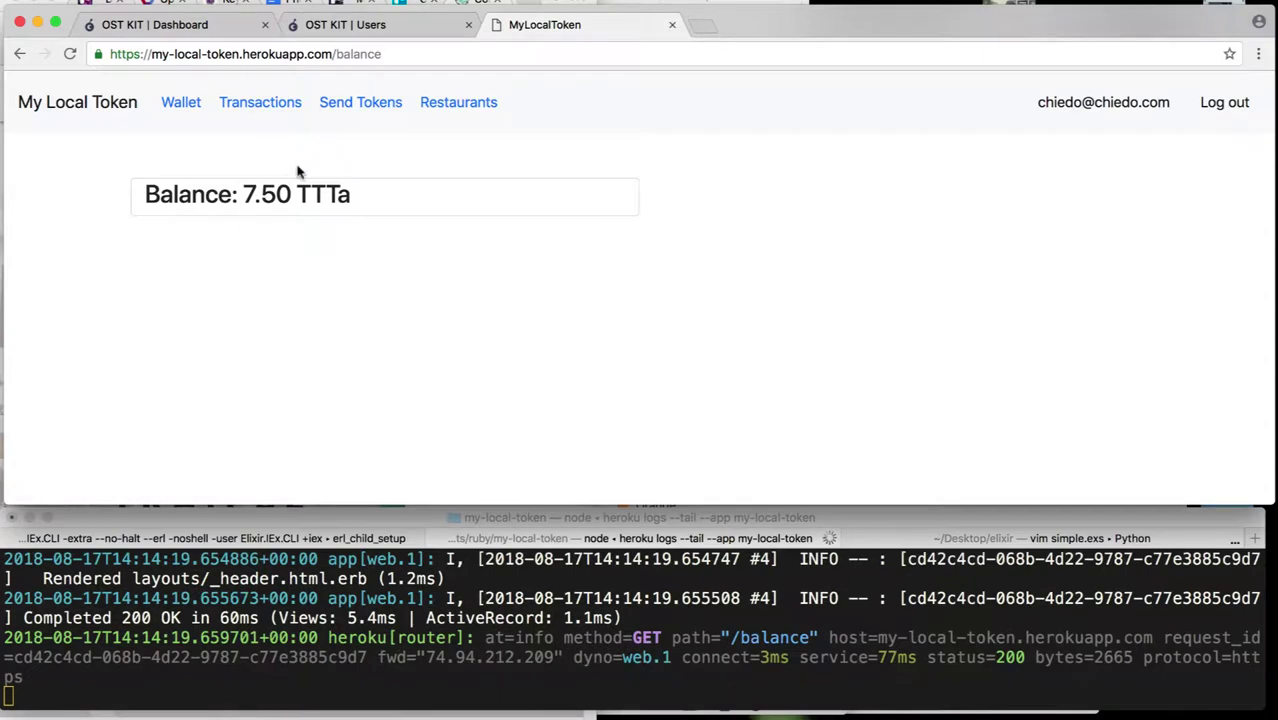
# - Reload the OST KIT Users list showing the sender at 7.499 and recipient at 12.501 TTTa
pyautogui.click(333, 25)
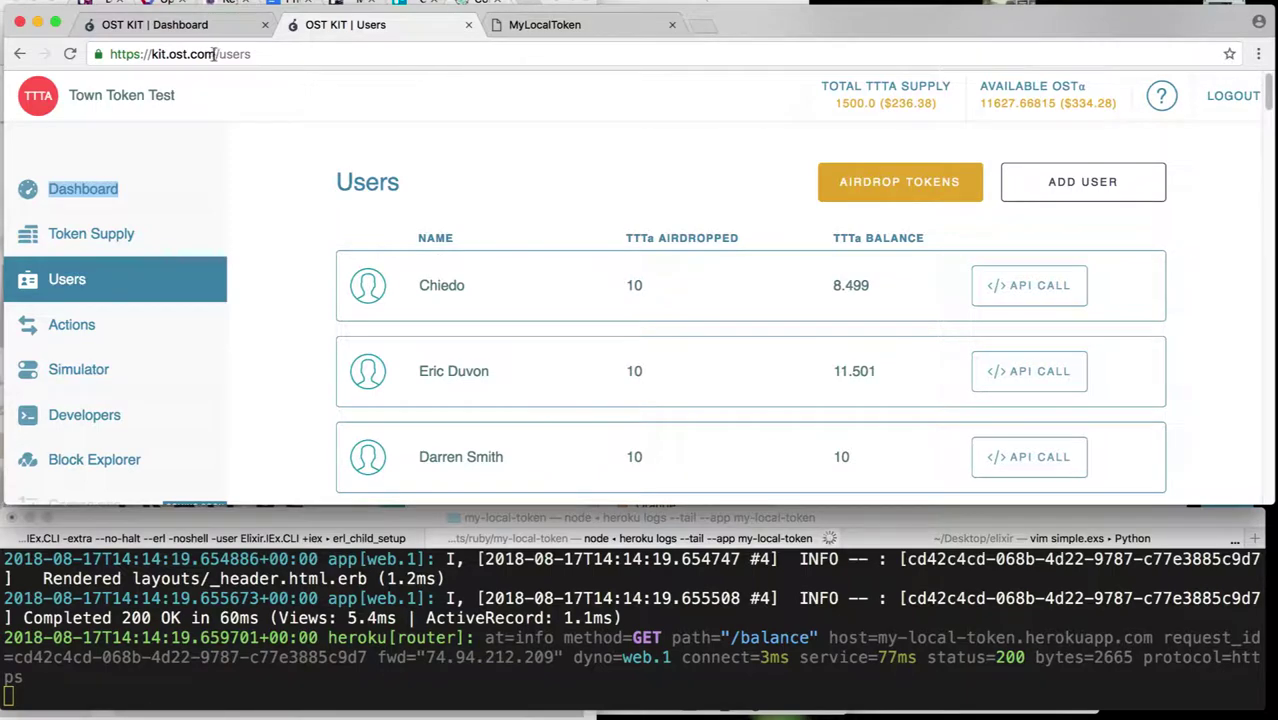
pyautogui.click(69, 58)
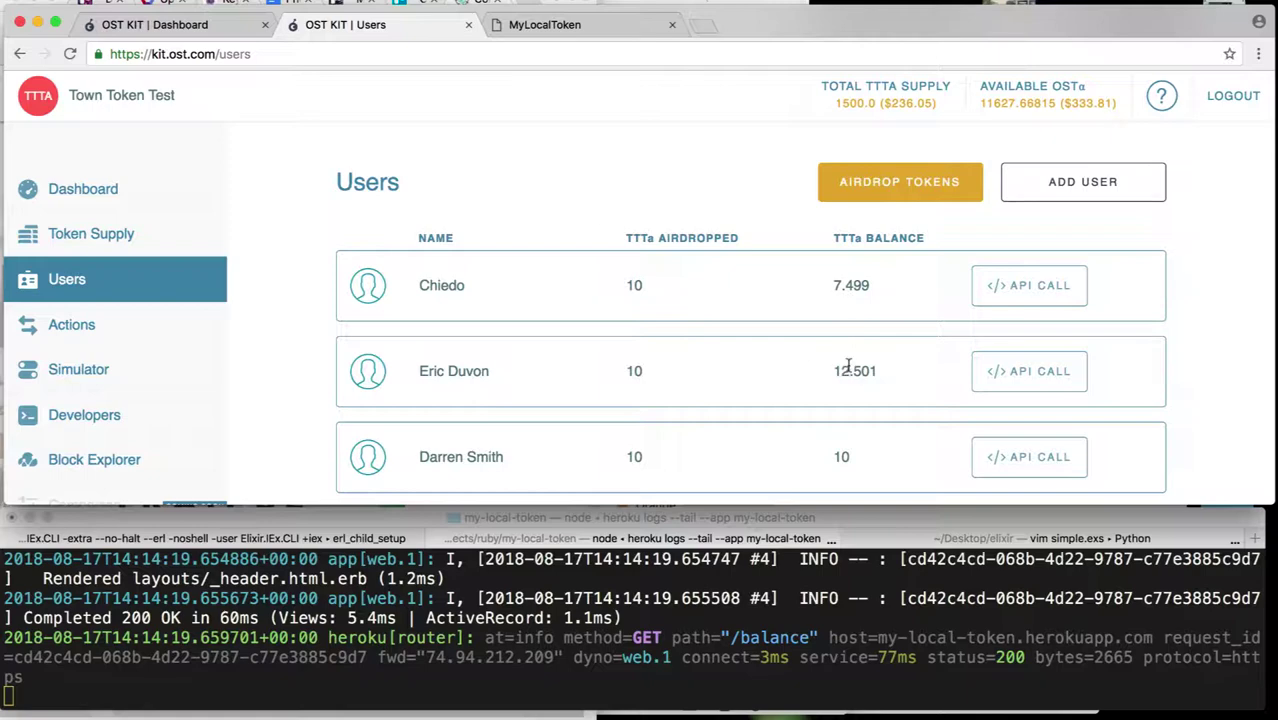
# - Check the transaction history, then open the Restaurants list with items at 5.99, 6.49 and 4.99 TTTa
pyautogui.click(585, 22)
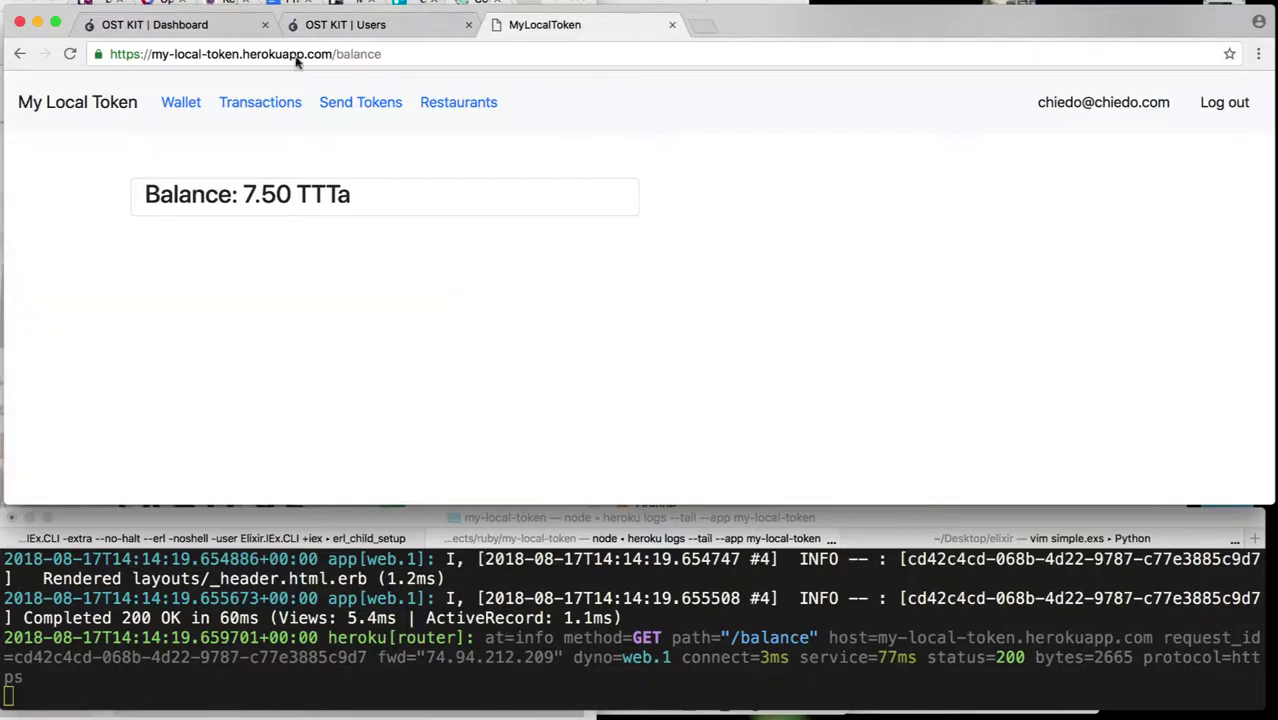
pyautogui.click(464, 108)
pyautogui.click(284, 108)
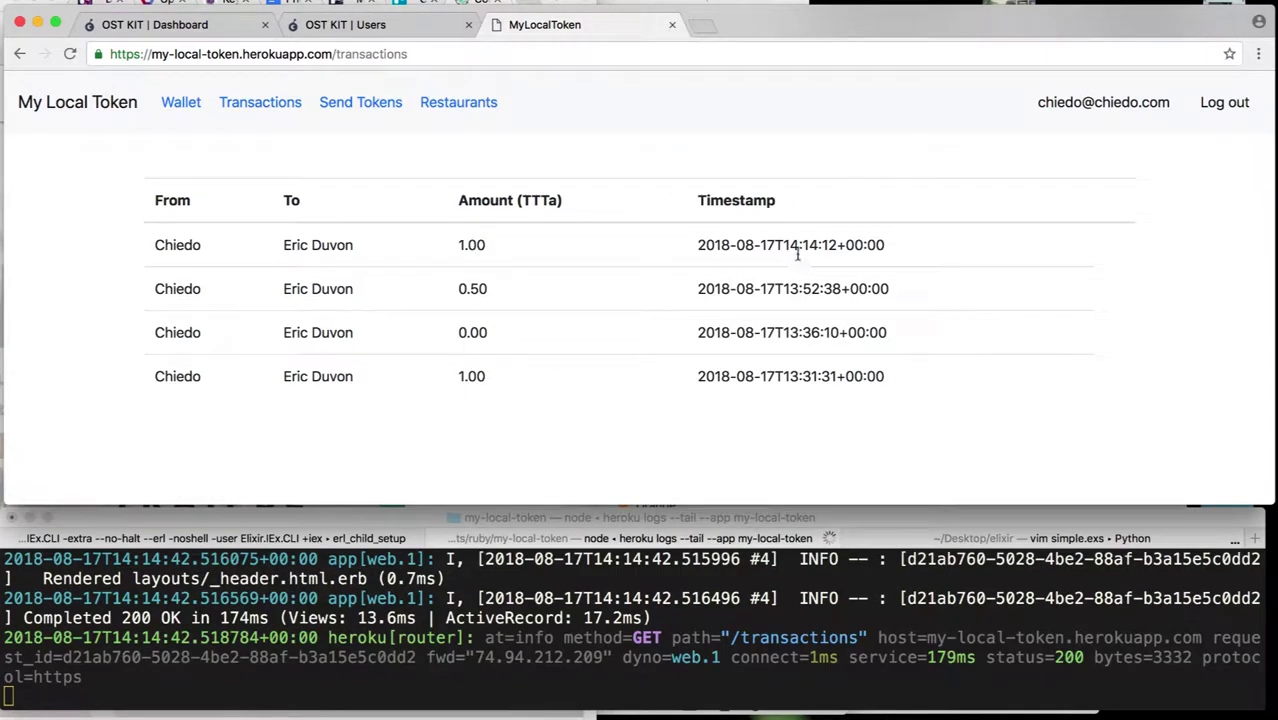
pyautogui.click(458, 104)
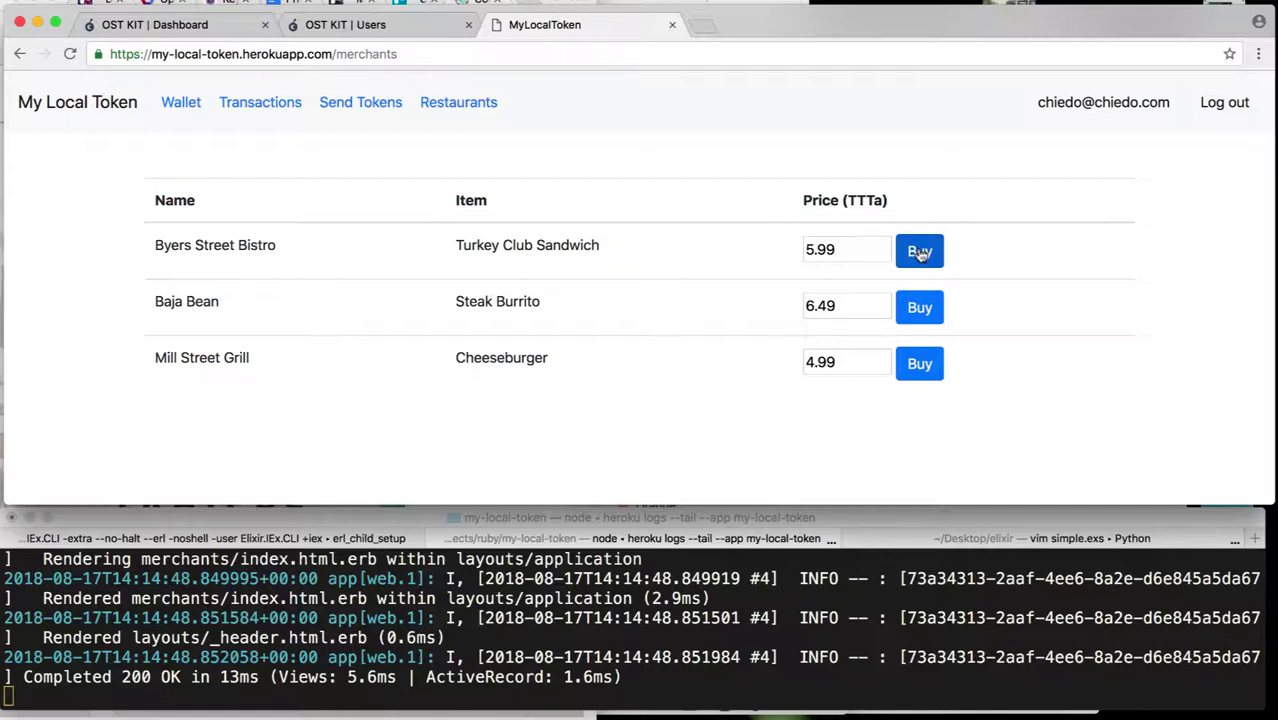
# - Buy the Baja Bean Steak Burrito for 6.49 TTTa, leaving a 1.01 TTTa wallet balance
pyautogui.click(920, 308)
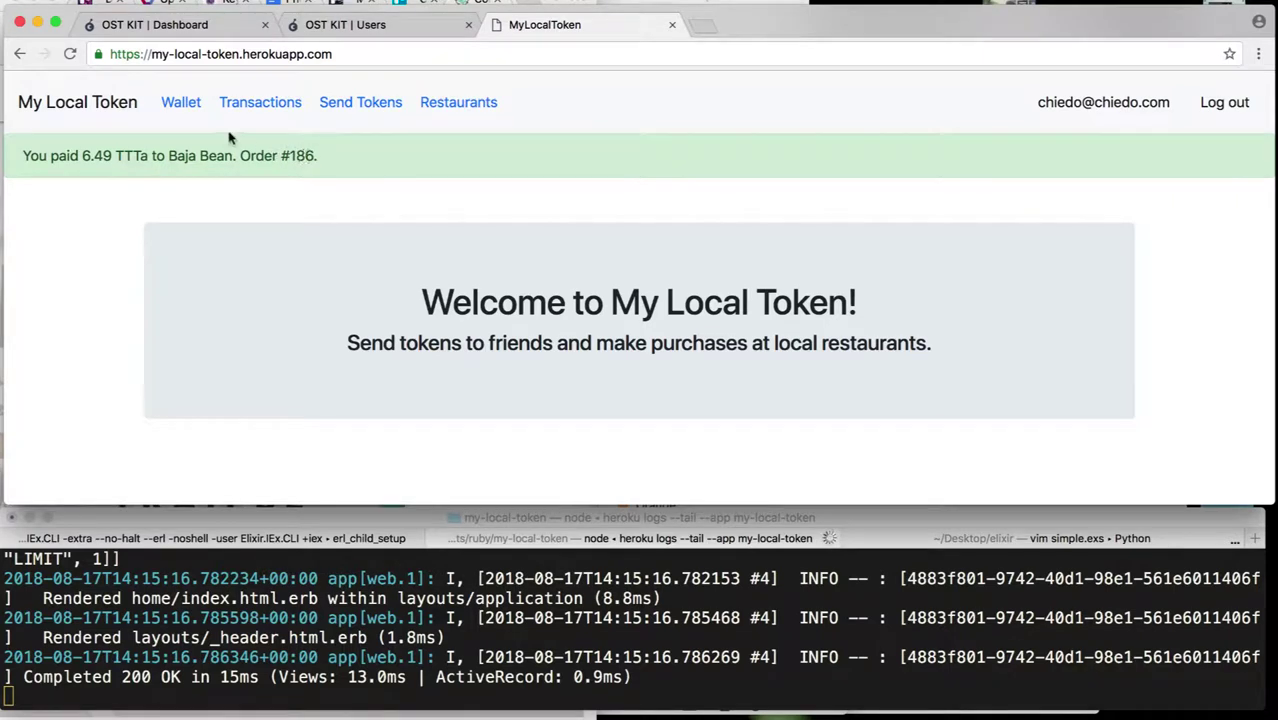
pyautogui.click(182, 103)
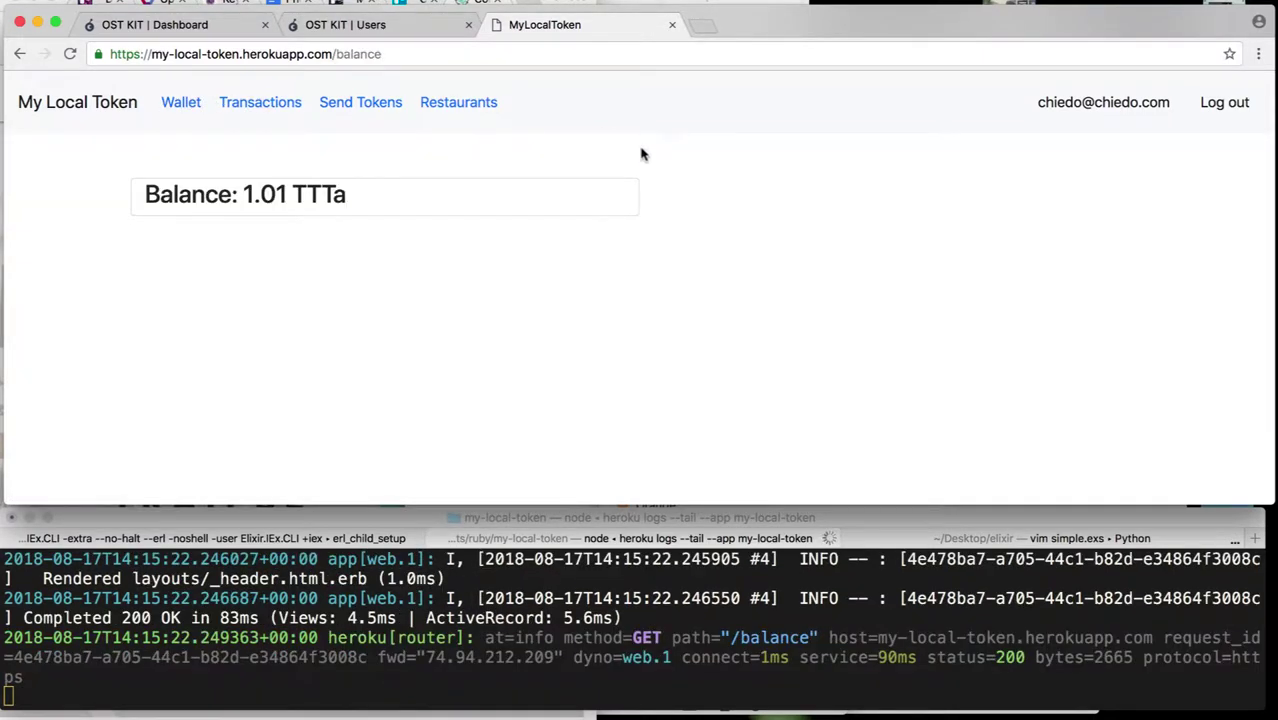
# - Reload the OST KIT Users list to confirm the paying user's balance fell to 1.009 TTTa
pyautogui.click(352, 33)
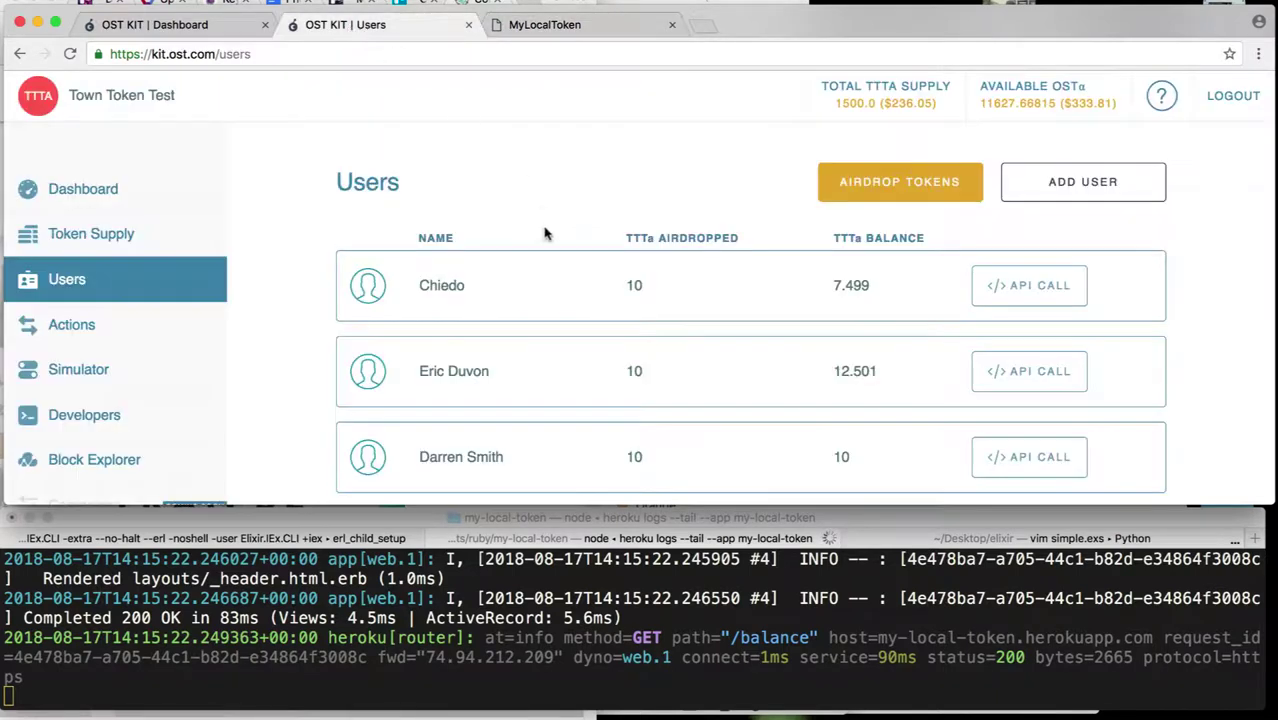
pyautogui.click(70, 55)
pyautogui.scroll(-3, 850, 288)
pyautogui.scroll(3, 853, 290)
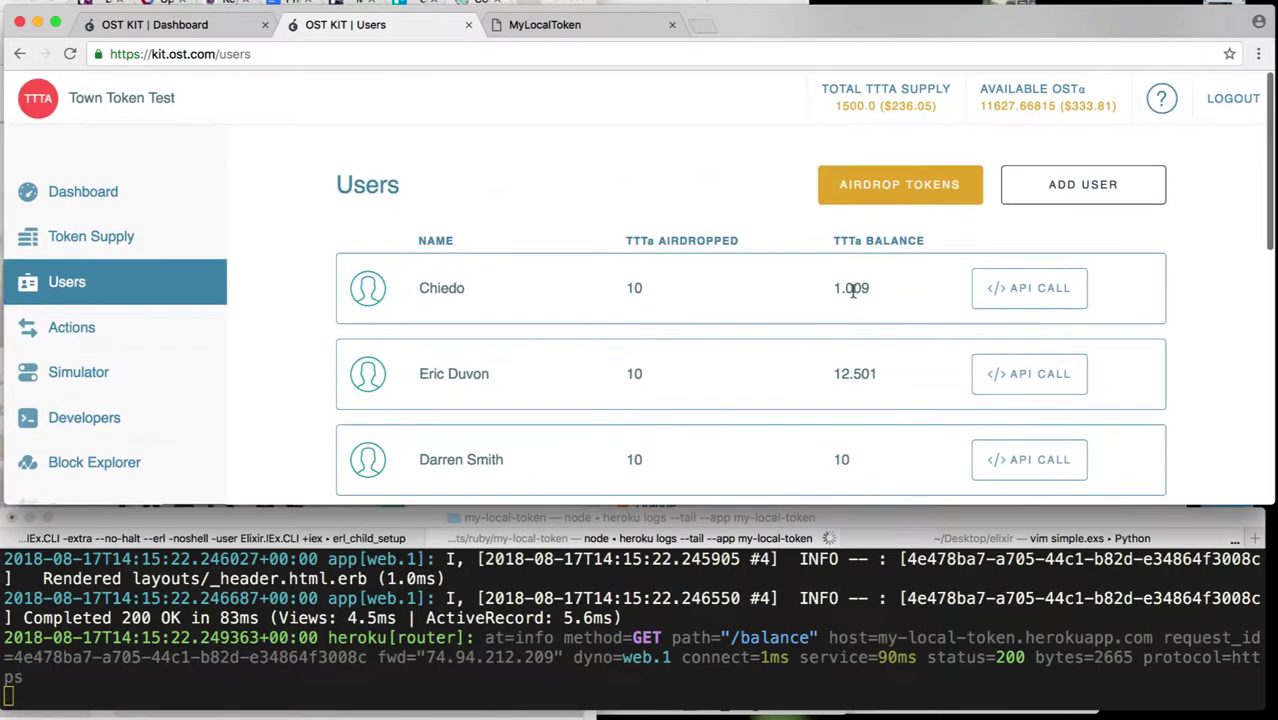
# - Refresh the OST KIT dashboard and scroll through its updated figures
pyautogui.click(224, 22)
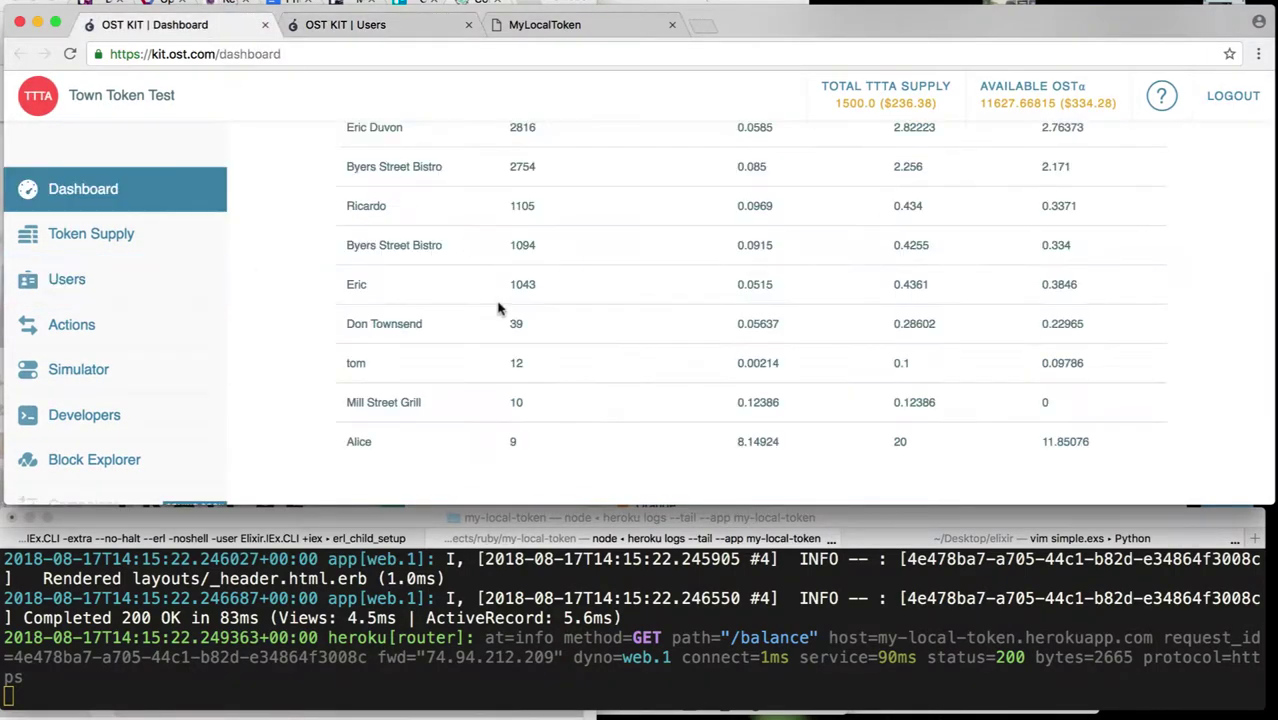
pyautogui.scroll(2, 499, 309)
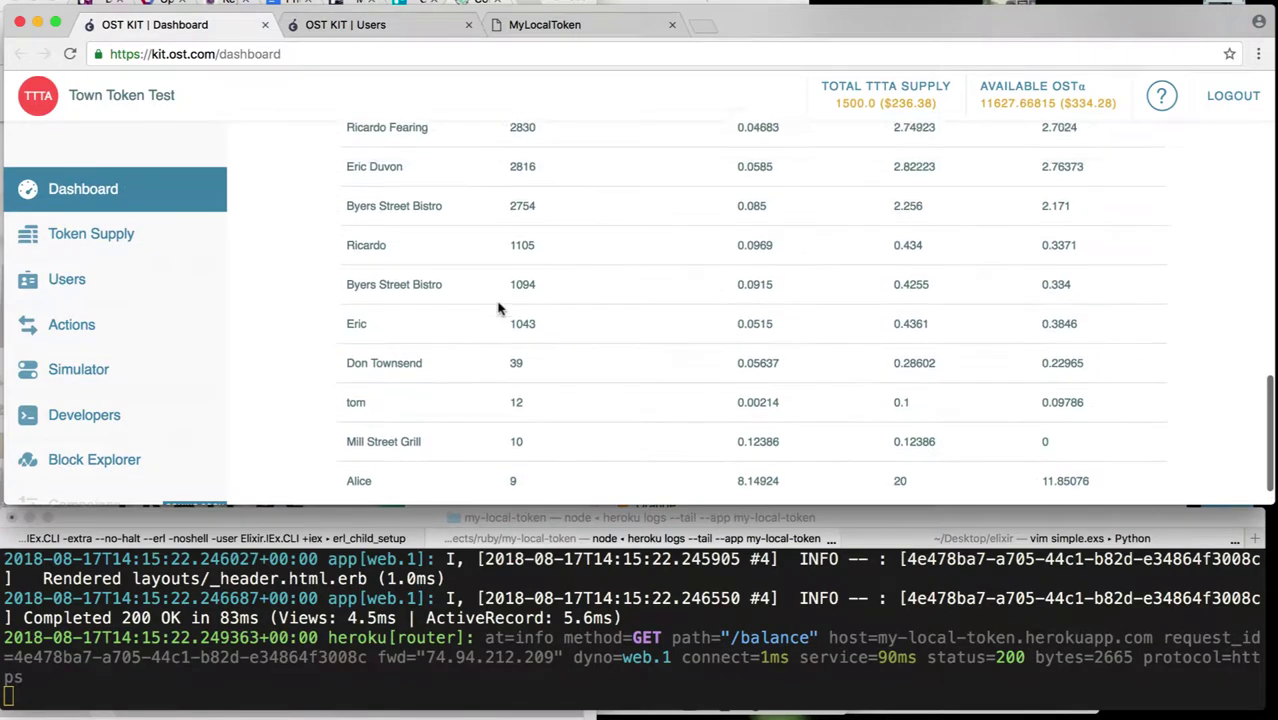
pyautogui.click(70, 55)
pyautogui.scroll(-1, 670, 393)
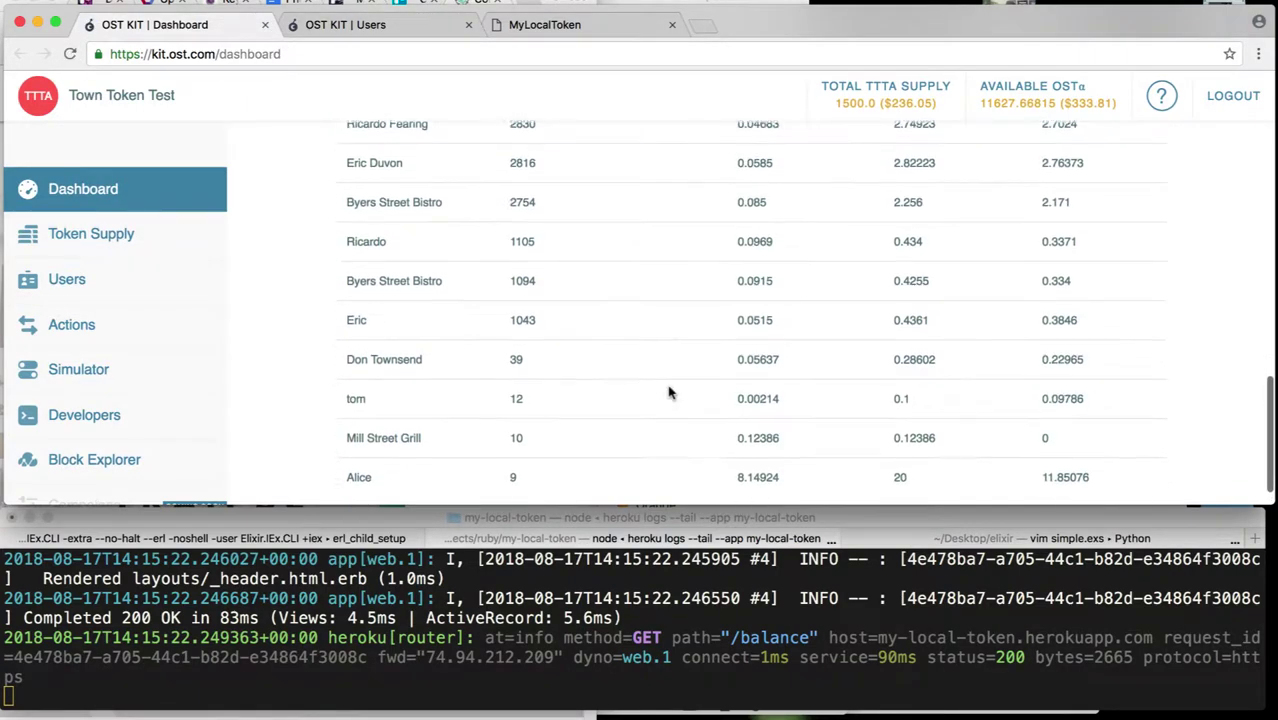
pyautogui.scroll(2, 670, 393)
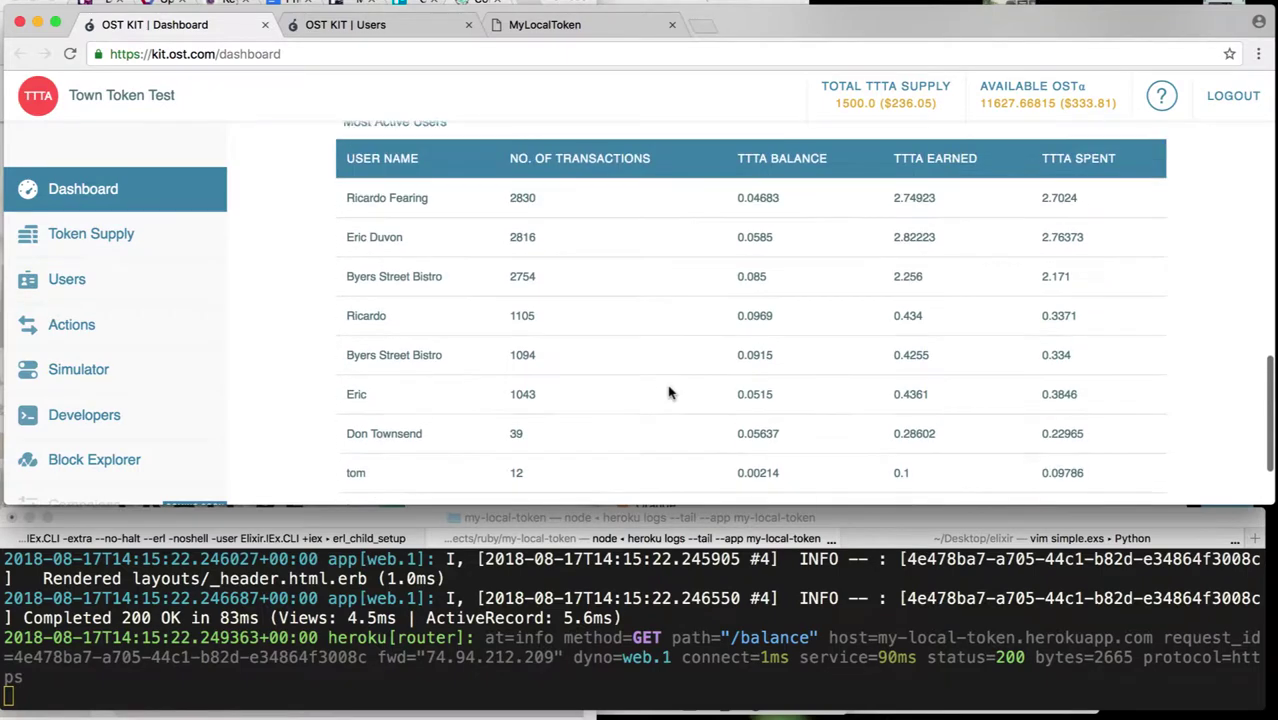
pyautogui.scroll(1, 670, 393)
pyautogui.scroll(-2, 670, 393)
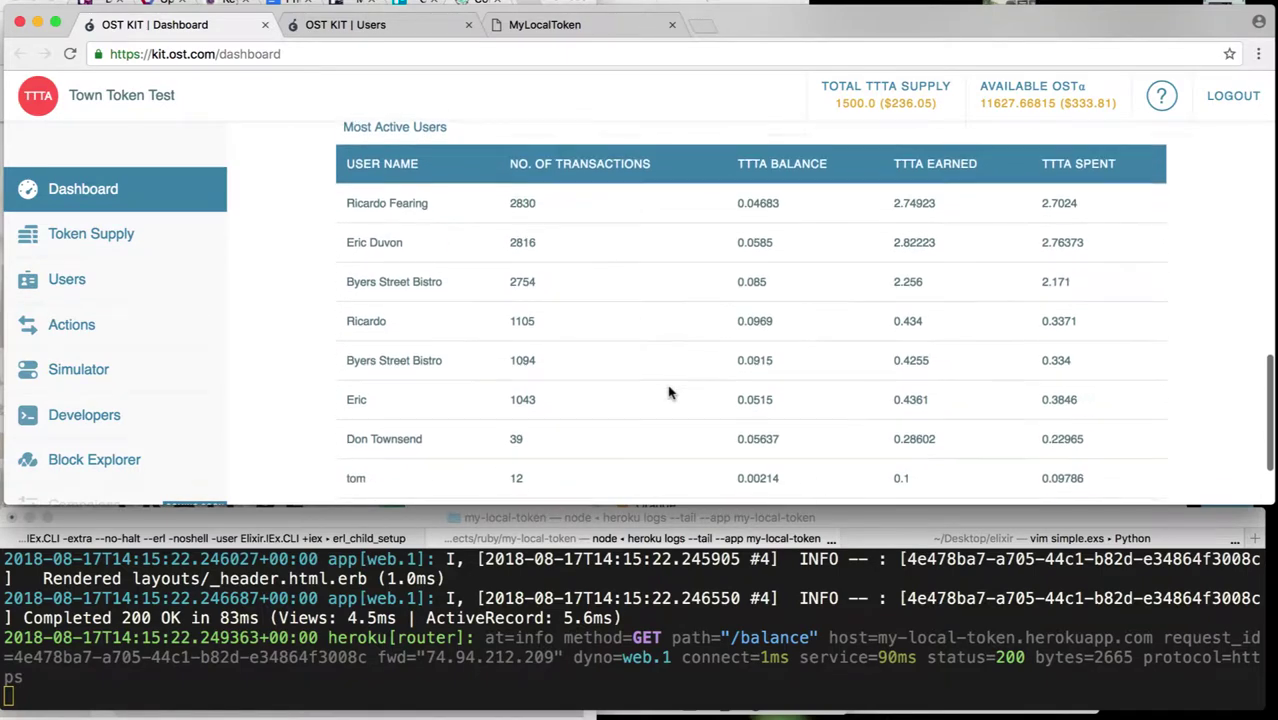
# - Review the OST KIT Users list again after a quick look at the My Local Token balance
pyautogui.click(379, 27)
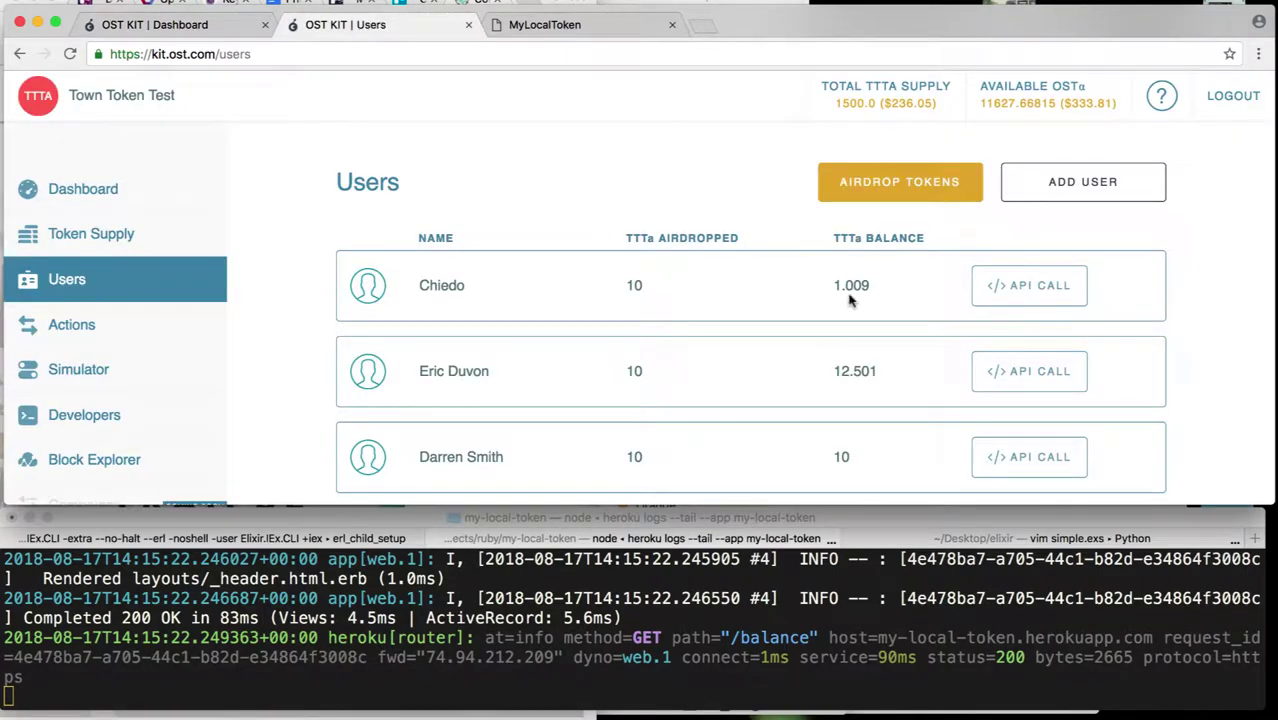
pyautogui.scroll(-15, 849, 300)
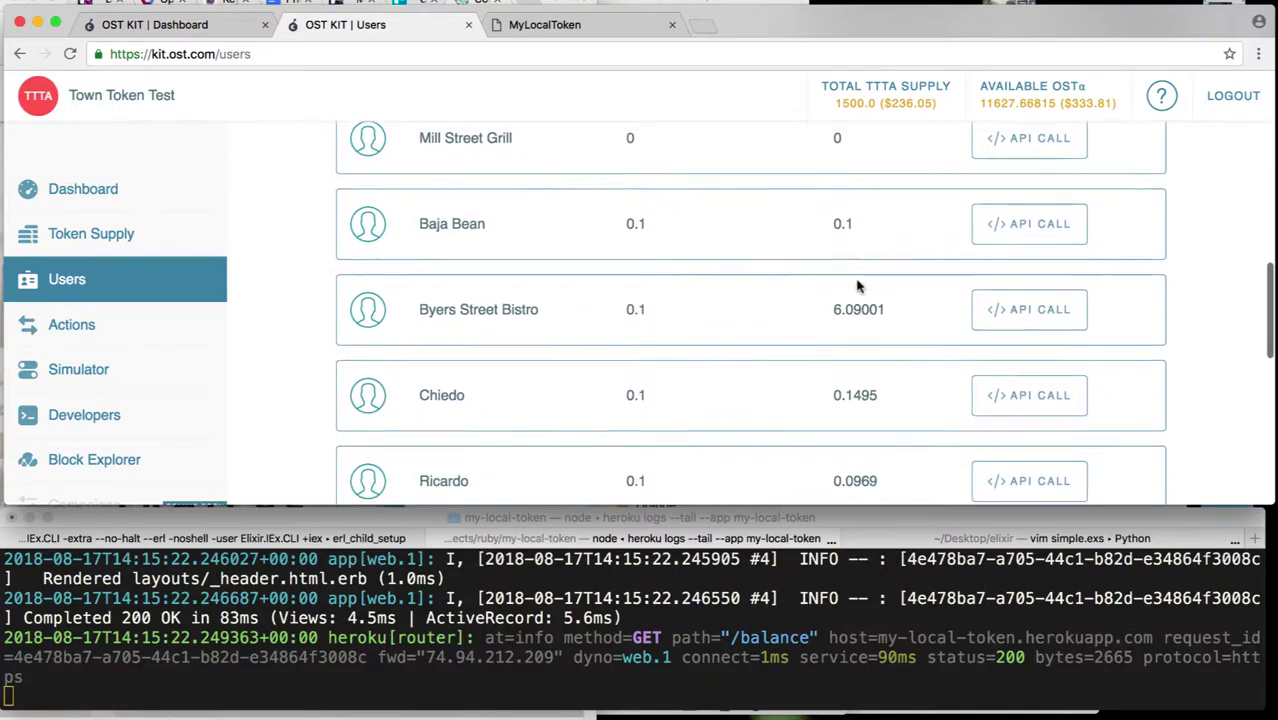
pyautogui.scroll(-1, 855, 285)
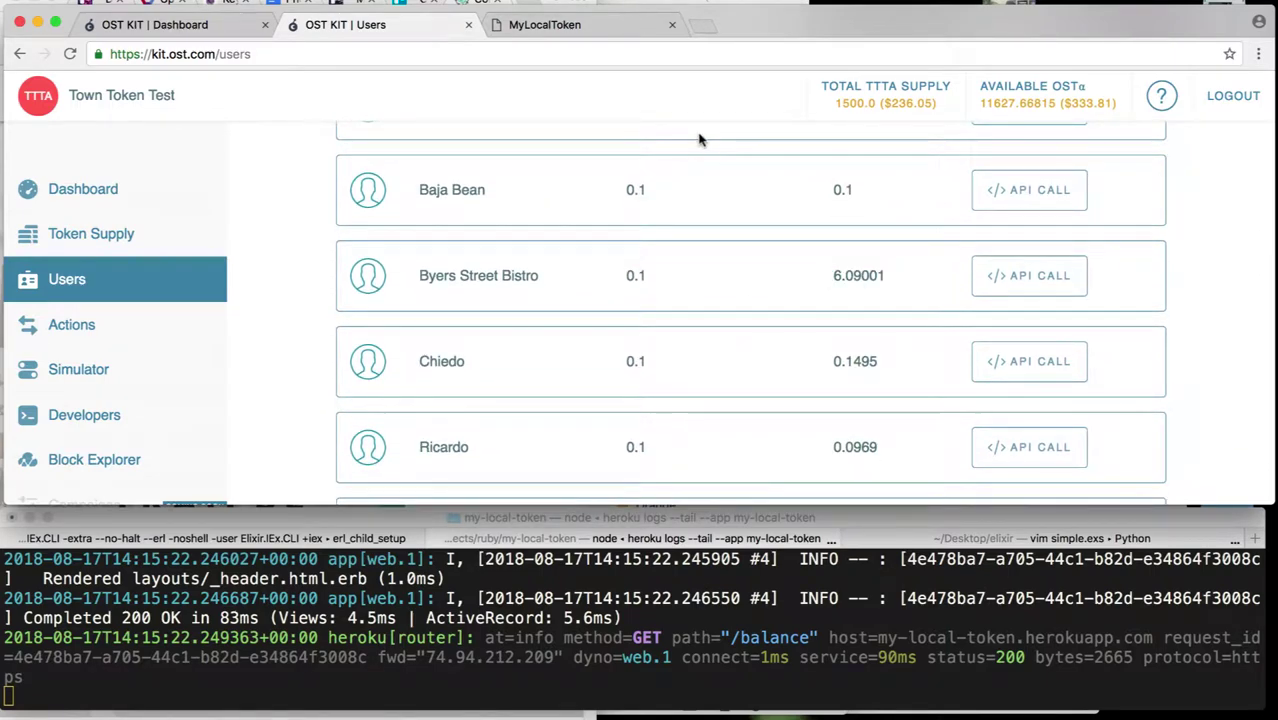
pyautogui.click(545, 25)
pyautogui.click(400, 26)
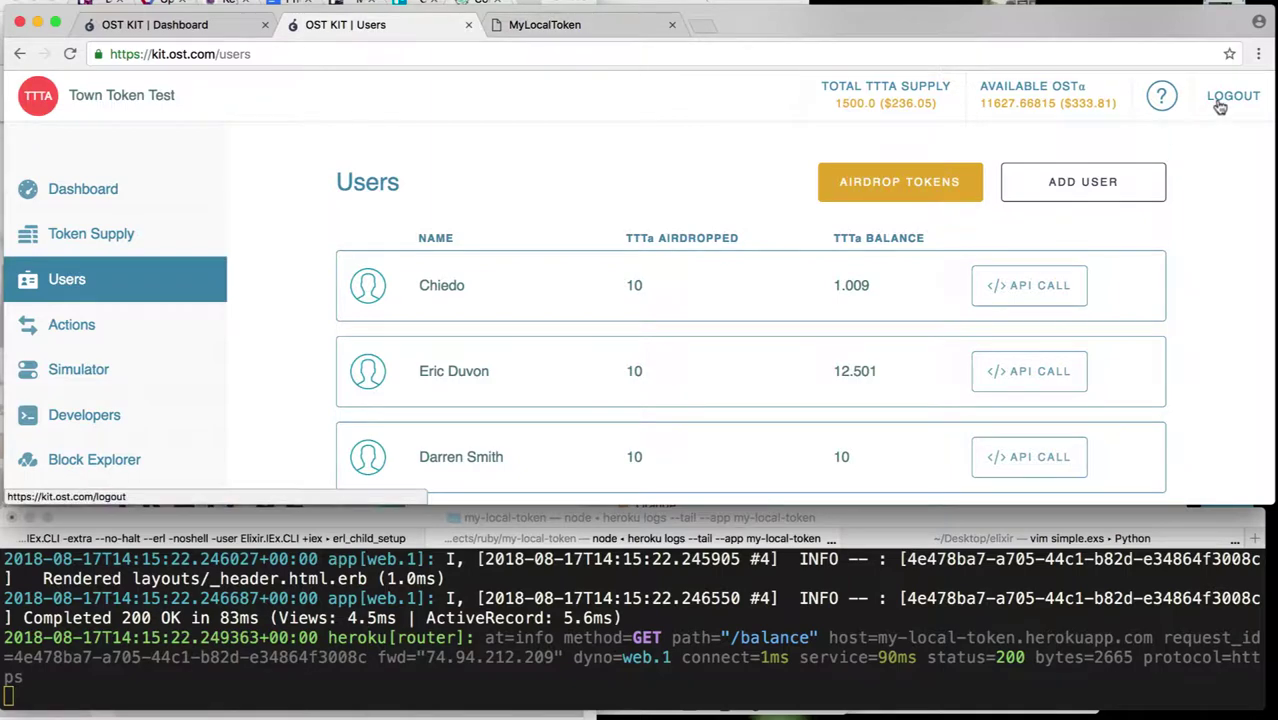
# - Log out of the current My Local Token account and open the sign-up form
pyautogui.click(588, 27)
pyautogui.click(1228, 104)
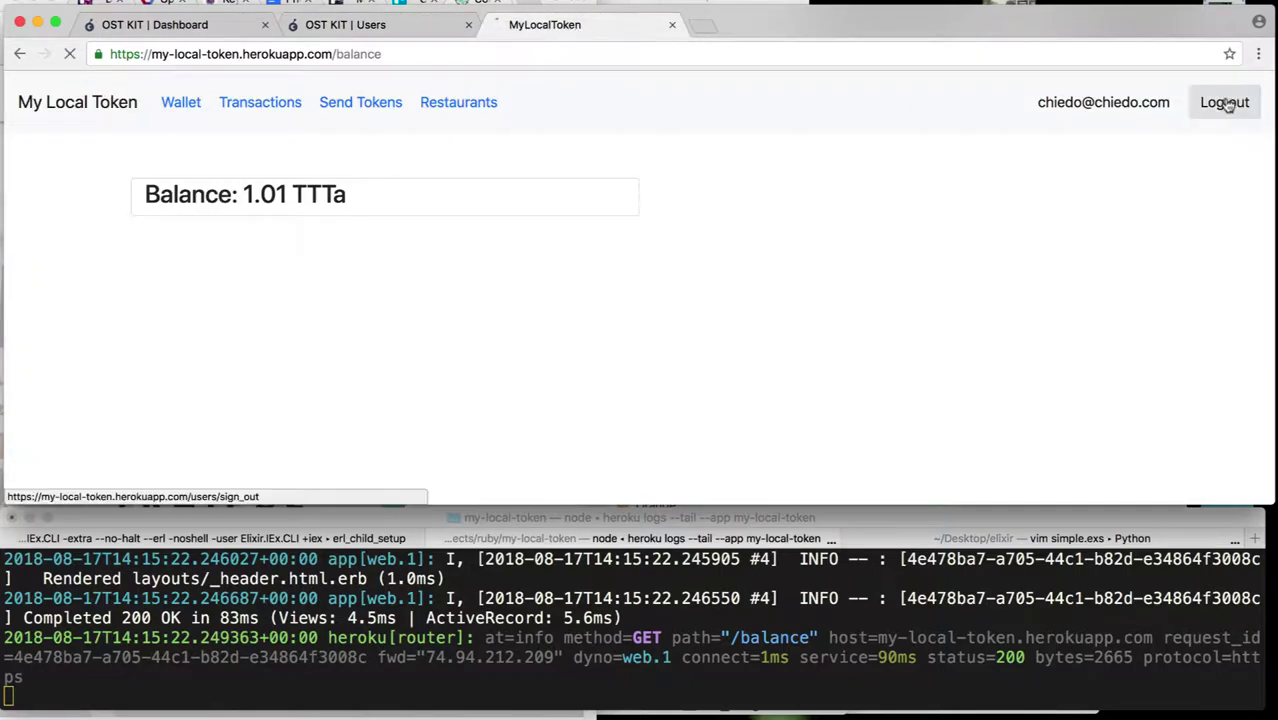
pyautogui.click(680, 338)
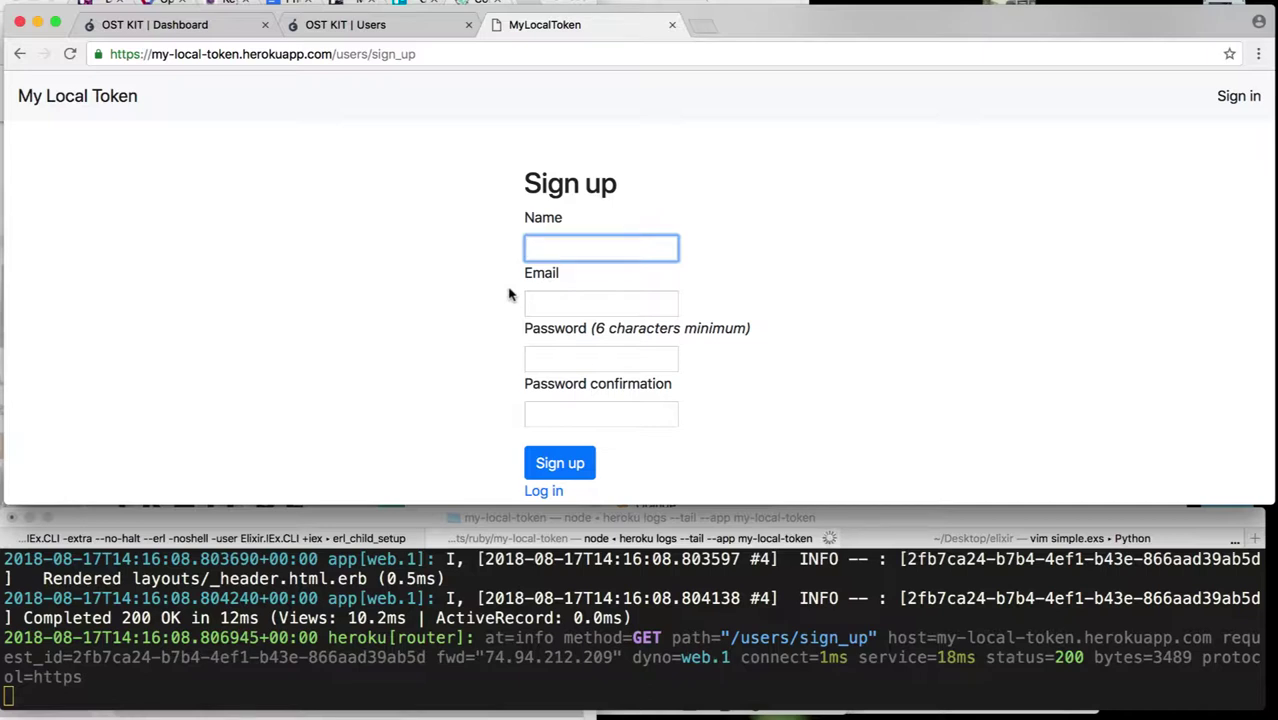
# - Register the new account with its name, e-mail address and confirmed password
pyautogui.write('Evil Chiedo')
pyautogui.press('Tab')
pyautogui.press('Tab')
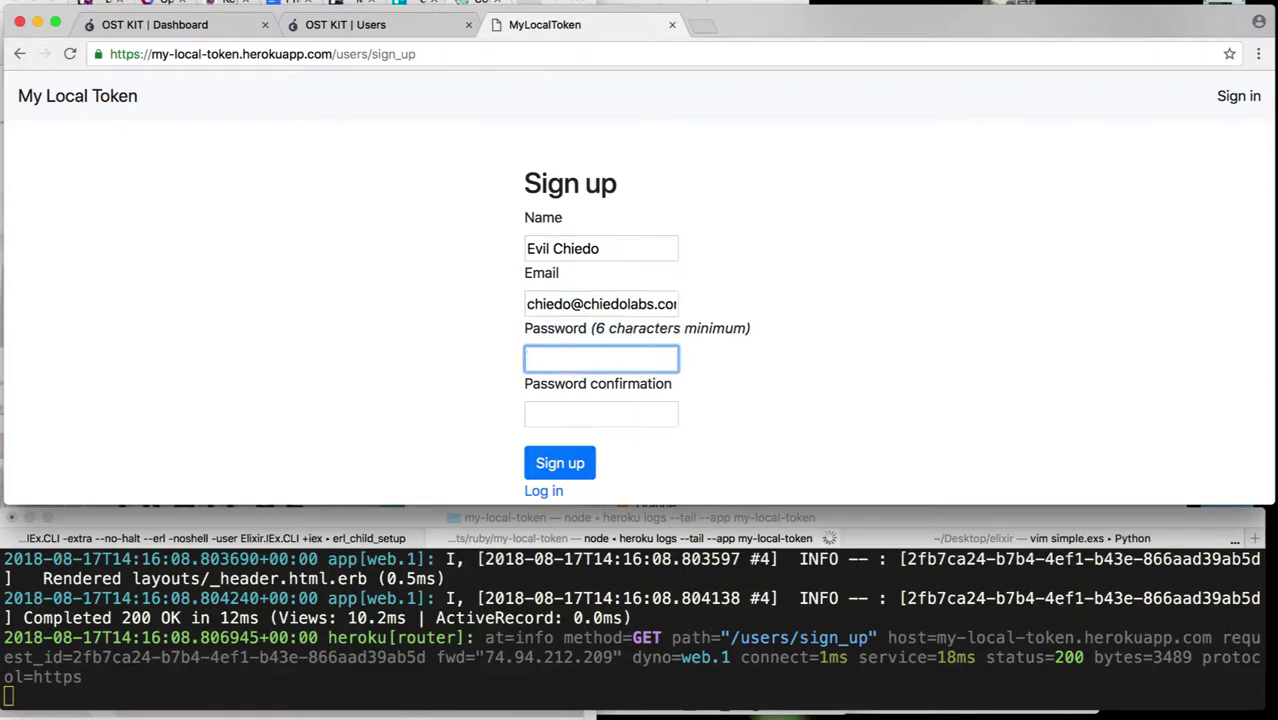
pyautogui.write('••••••••')
pyautogui.press('Tab')
pyautogui.write('•••••••')
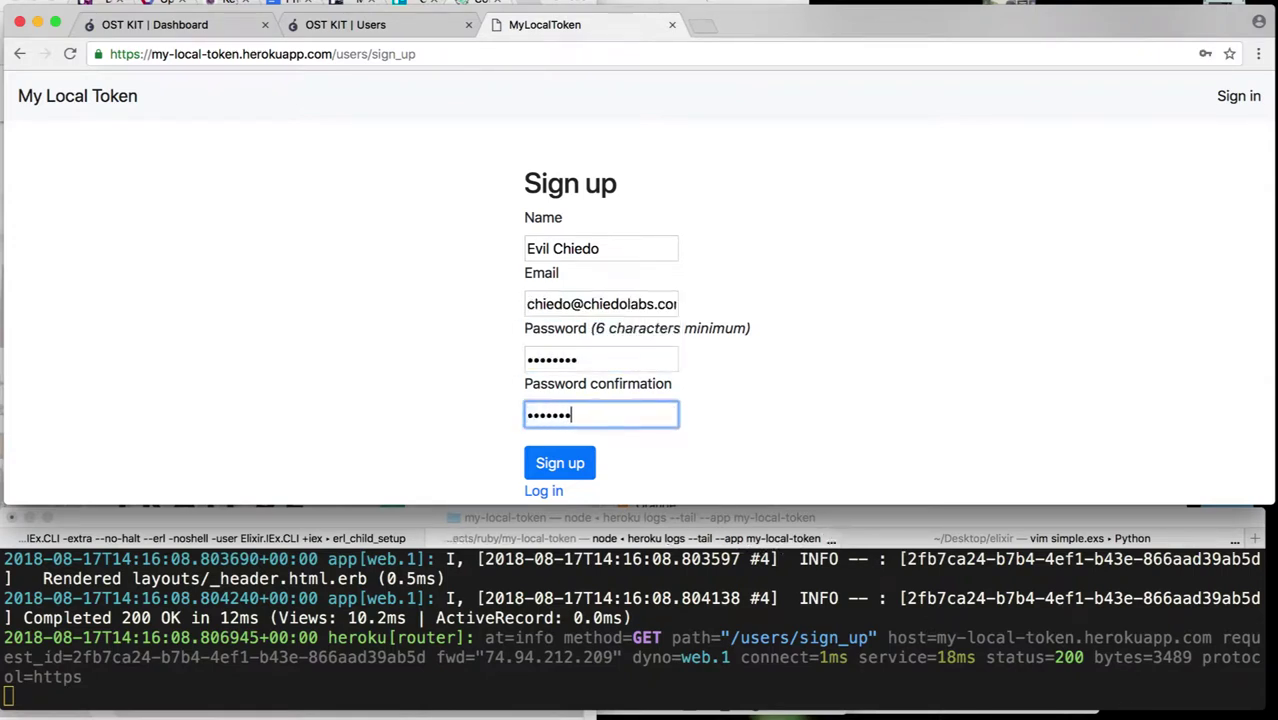
pyautogui.write('•')
pyautogui.click(559, 460)
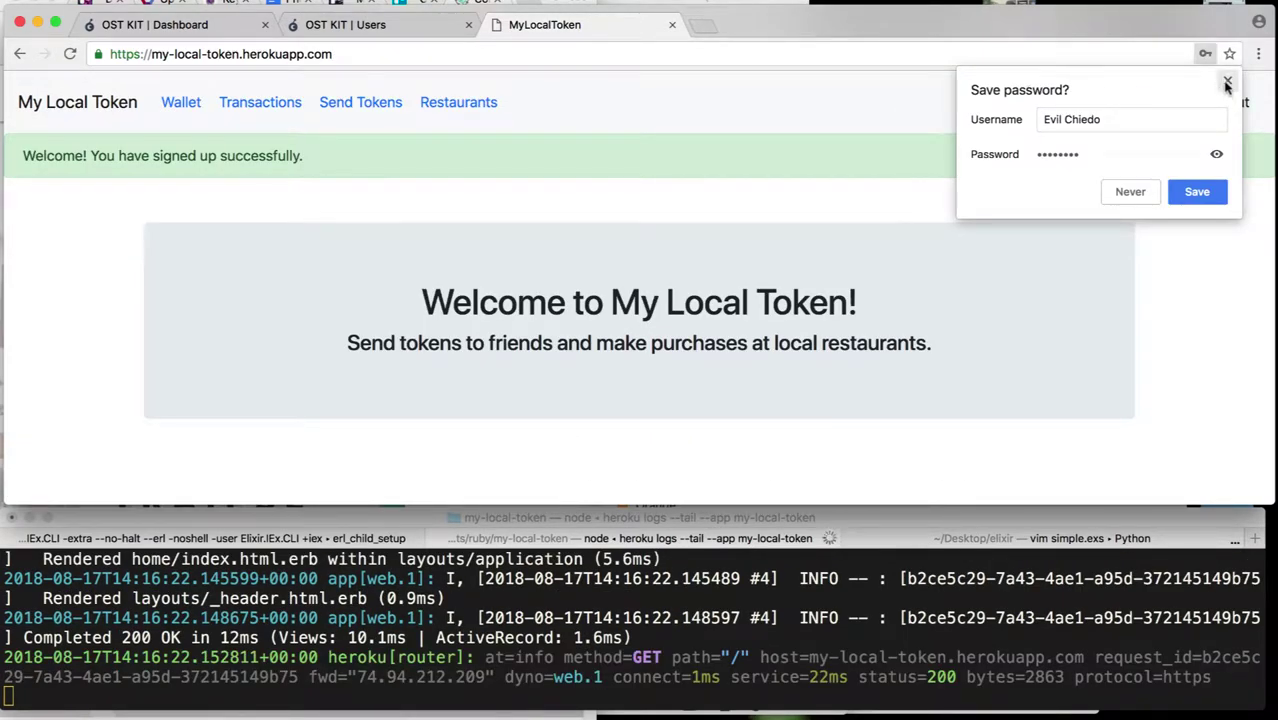
pyautogui.click(1227, 83)
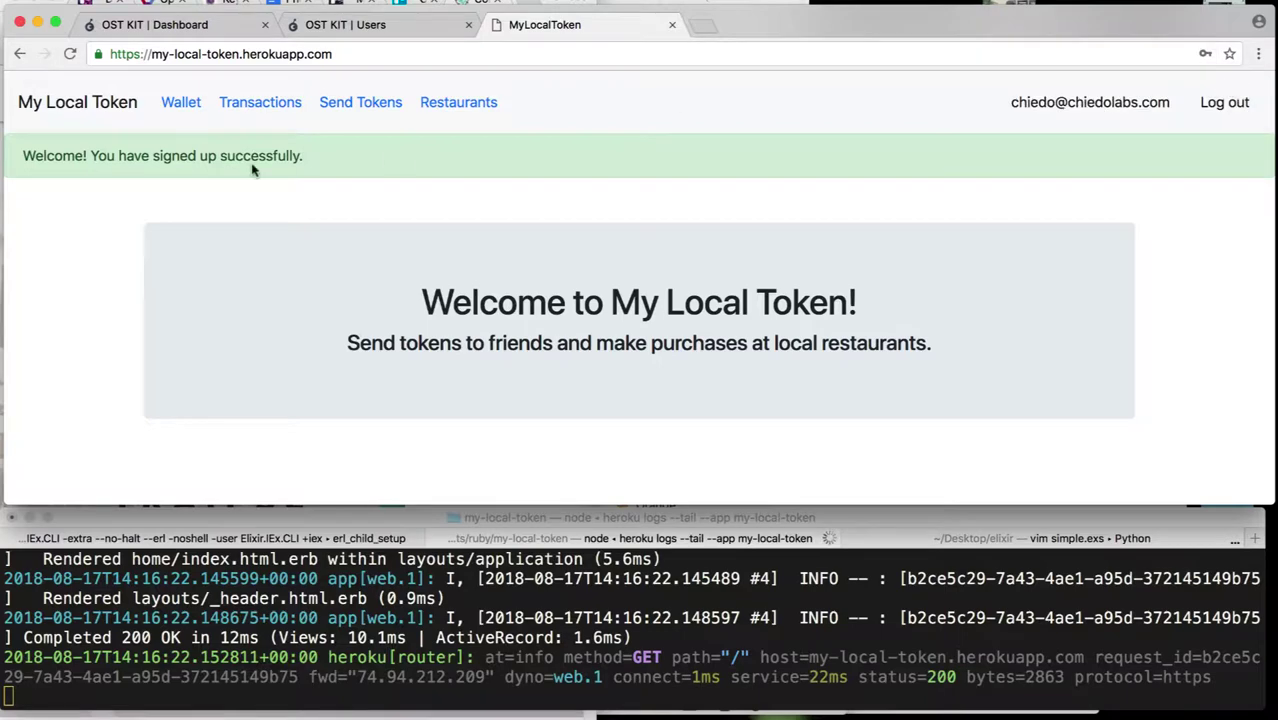
# - View and refresh the new account's wallet, showing 10.00 TTTa
pyautogui.click(181, 108)
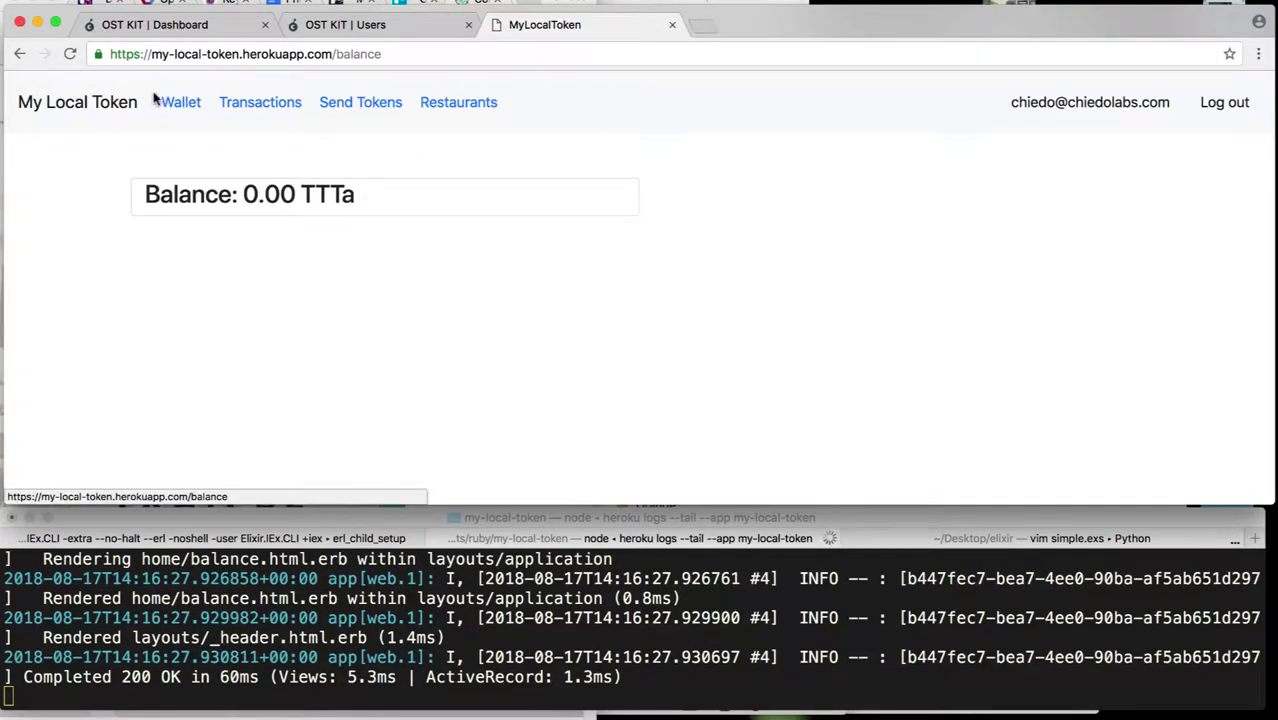
pyautogui.click(165, 102)
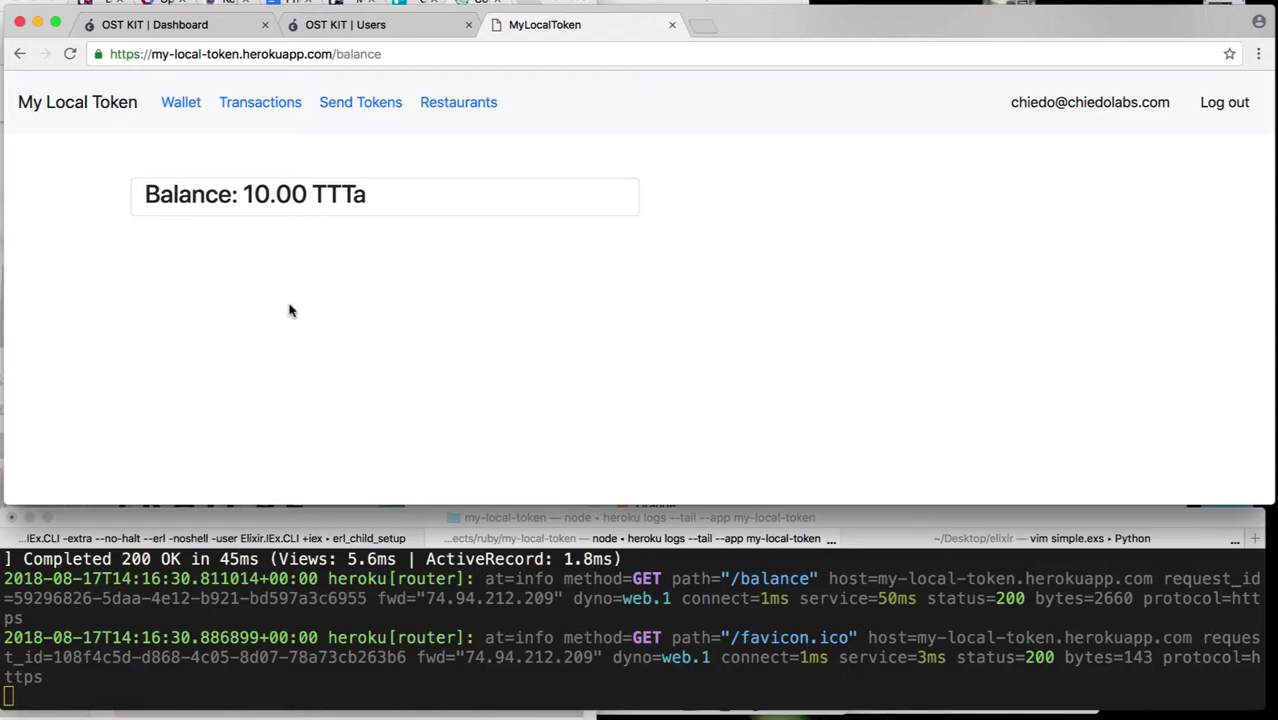
# - Pay the first friend 10 TTTa as a 'Gift' and log out of the new account
pyautogui.click(350, 108)
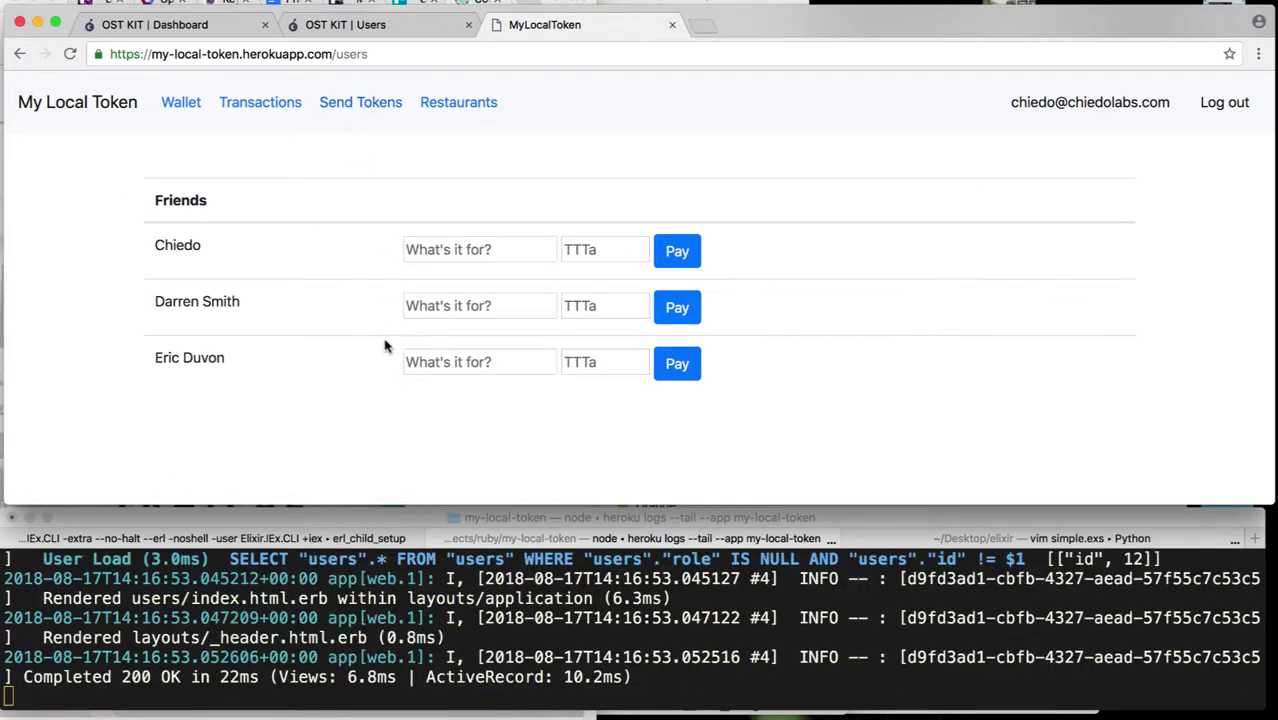
pyautogui.click(451, 246)
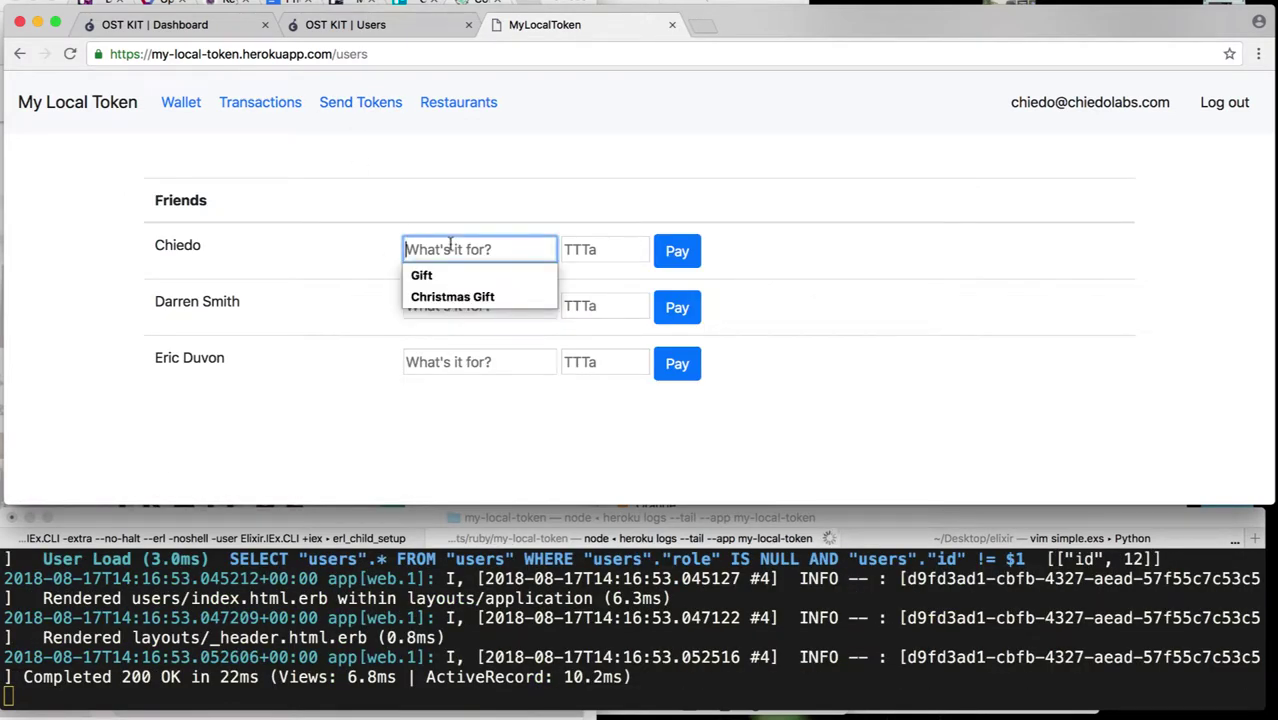
pyautogui.write('C')
pyautogui.press('BackSpace')
pyautogui.write('Gift')
pyautogui.press('Tab')
pyautogui.write('10')
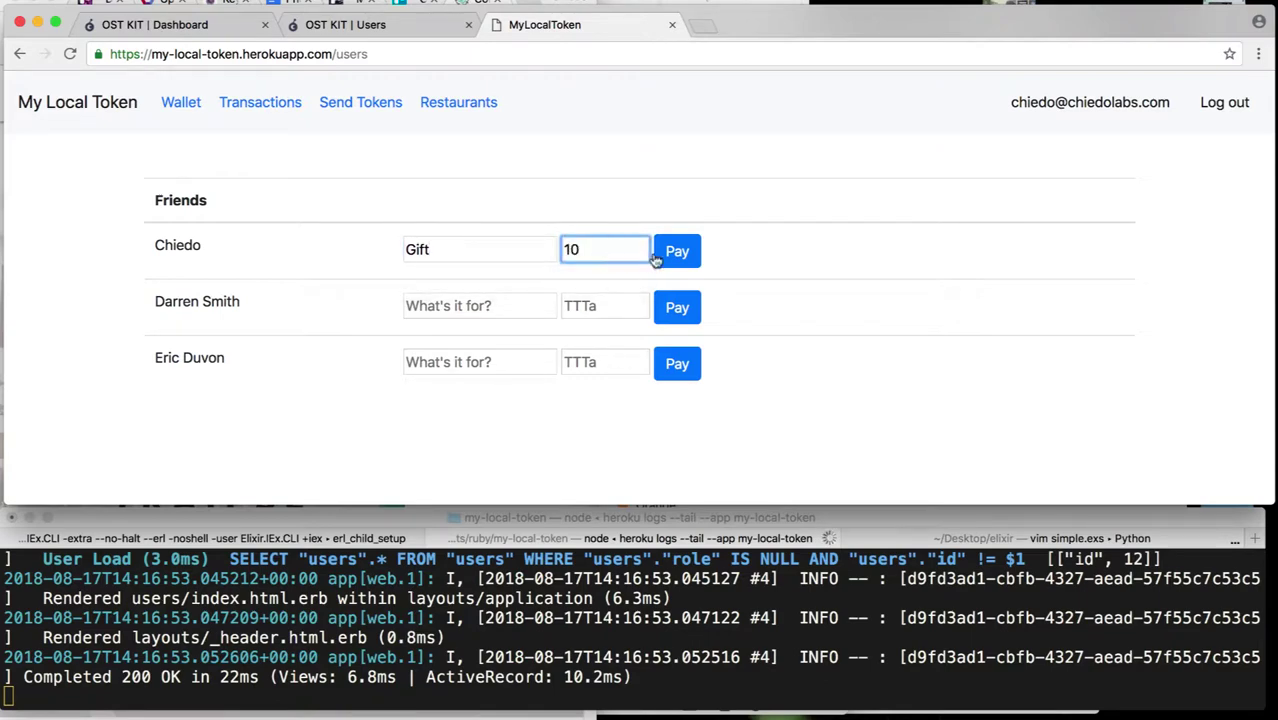
pyautogui.click(668, 258)
pyautogui.click(1224, 102)
# - Log back into the original account with its e-mail and password and view the 11.01 TTTa balance
pyautogui.click(590, 340)
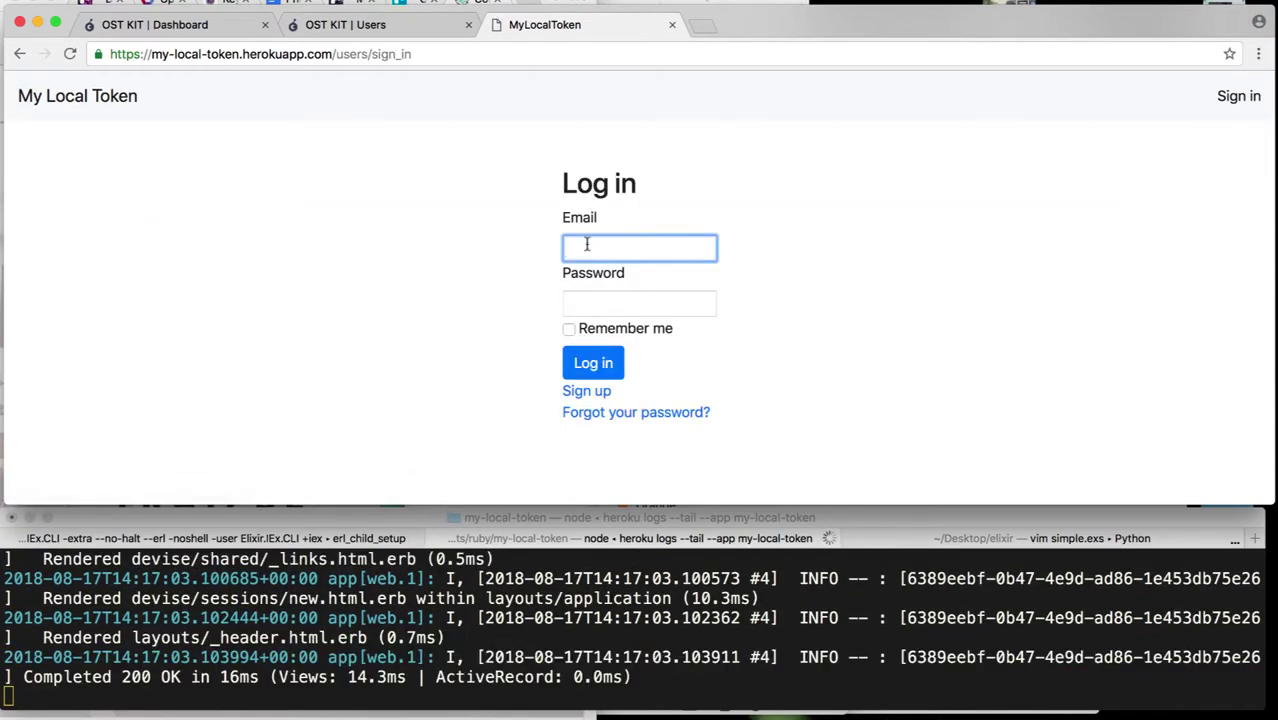
pyautogui.write('chiedo')
pyautogui.press('Down')
pyautogui.press('Tab')
pyautogui.write('••••••••')
pyautogui.press('Return')
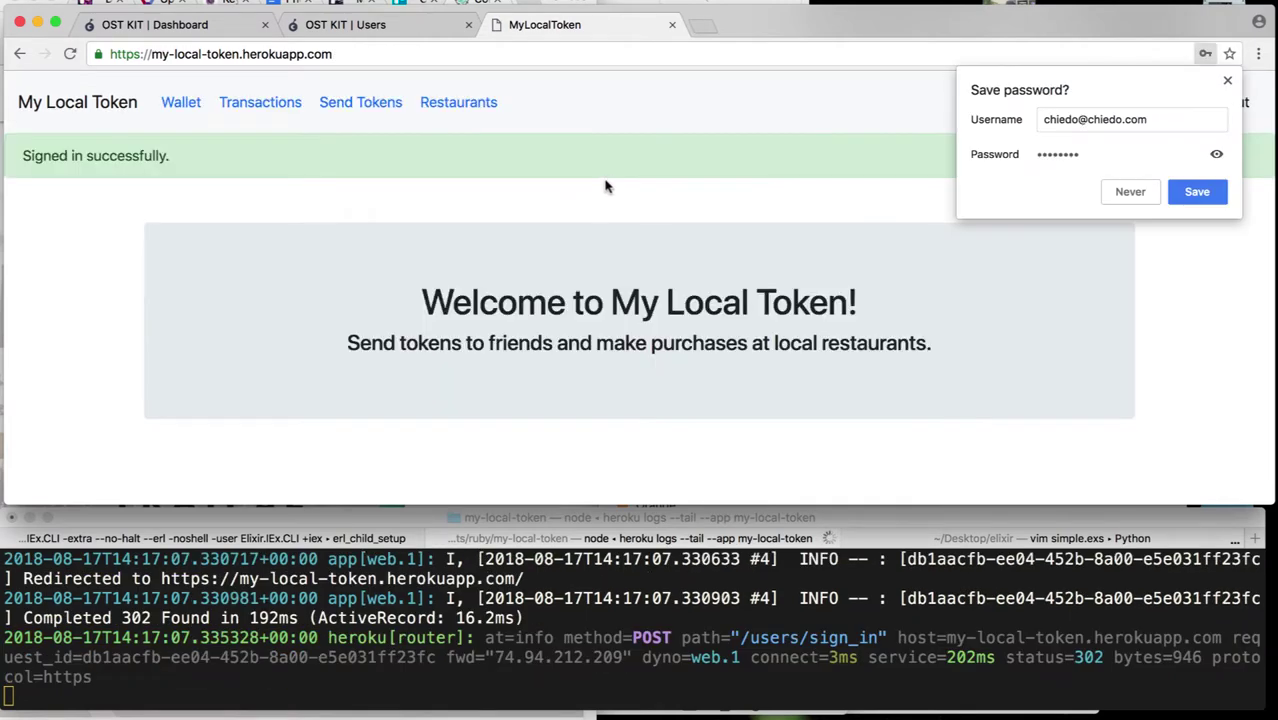
pyautogui.click(1227, 83)
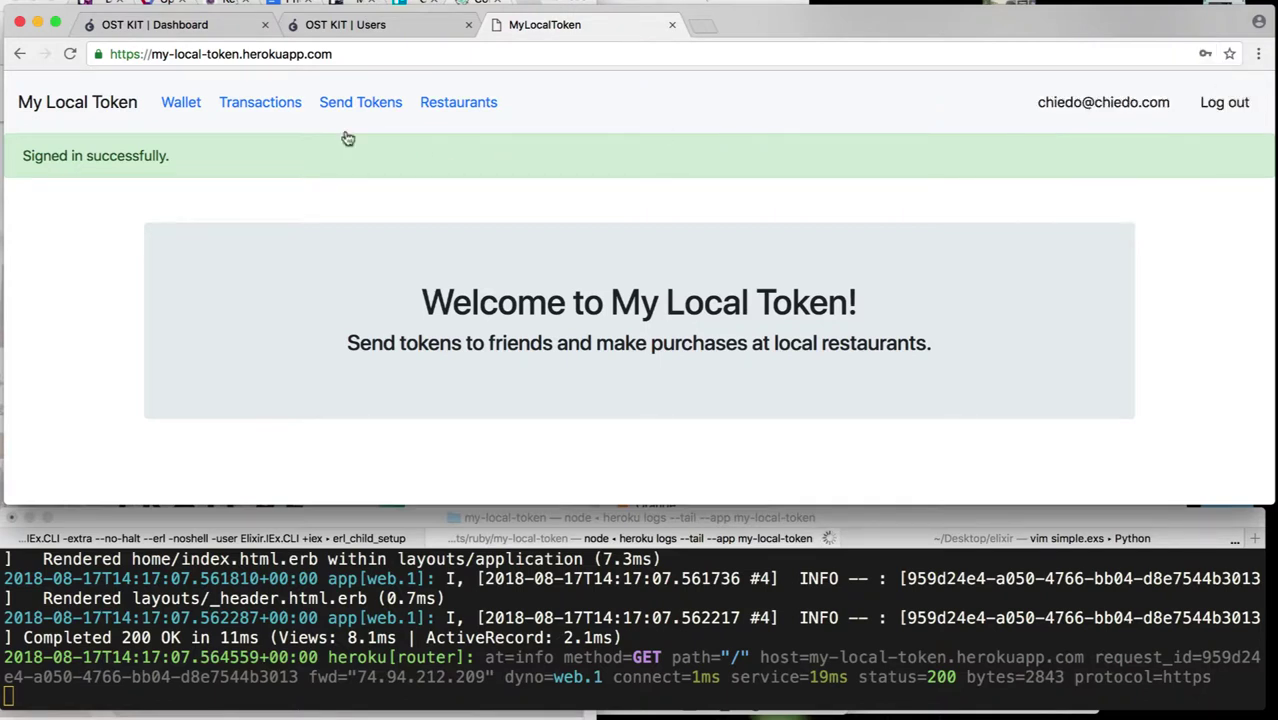
pyautogui.click(185, 112)
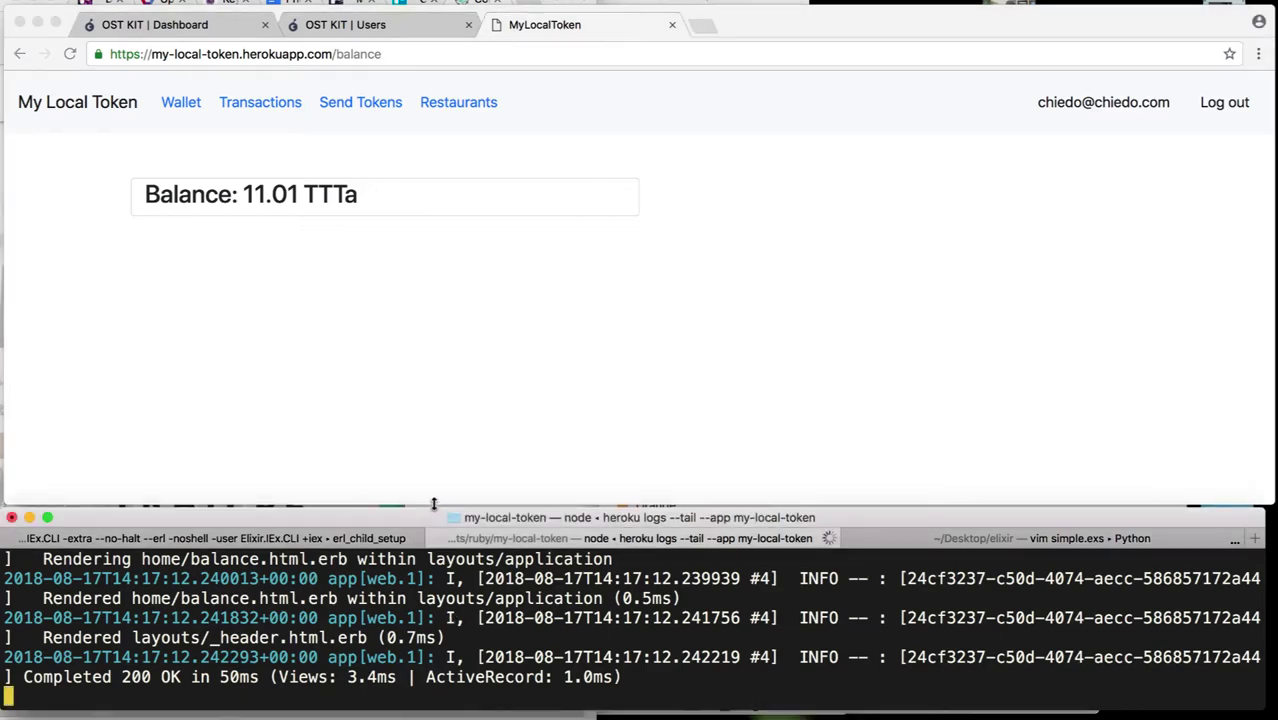
# - Enlarge the Terminal to full height and scroll back to the POST /users/sign_in log entries
pyautogui.moveTo(432, 508); pyautogui.dragTo(455, 3)
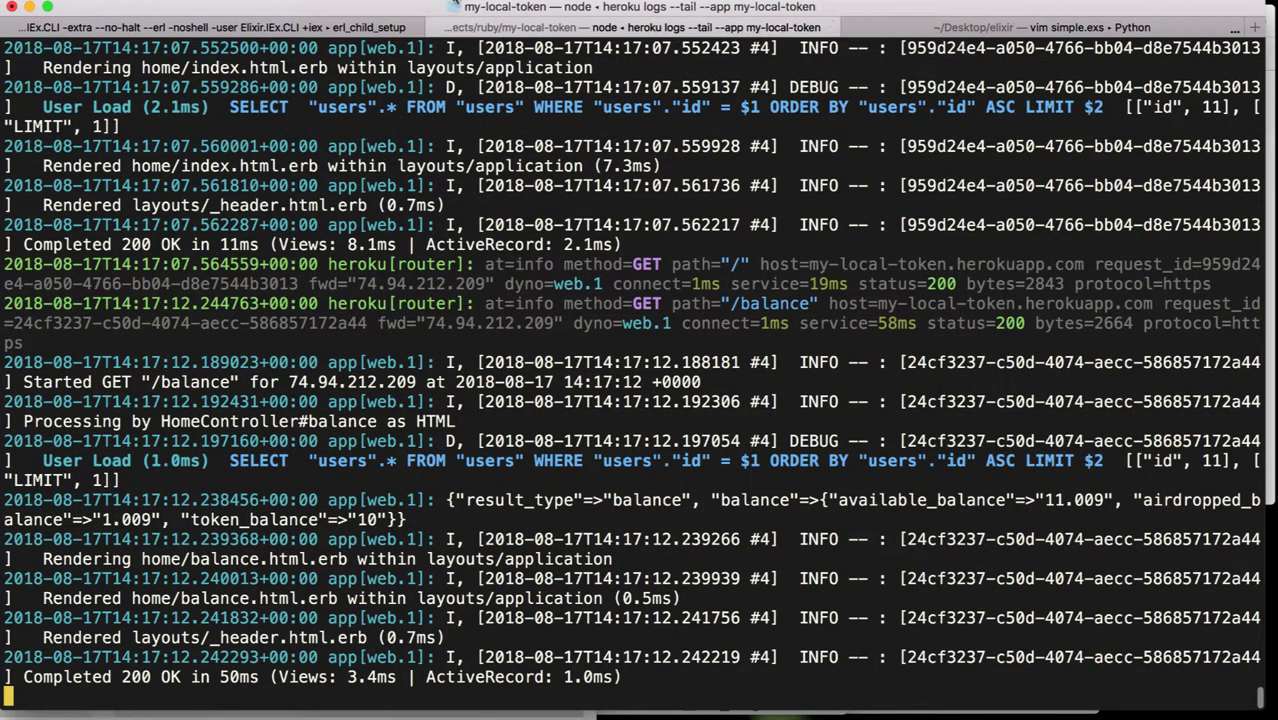
pyautogui.scroll(2, 549, 400)
pyautogui.scroll(10, 549, 400)
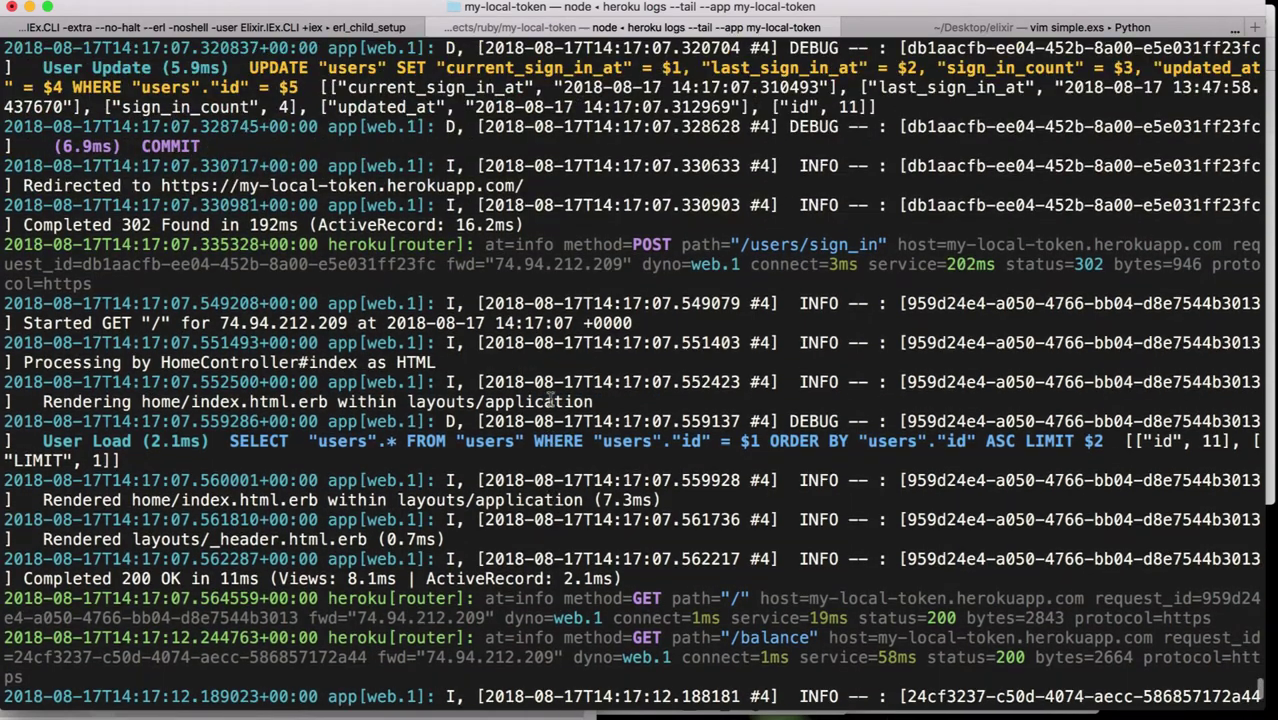
pyautogui.scroll(6, 549, 400)
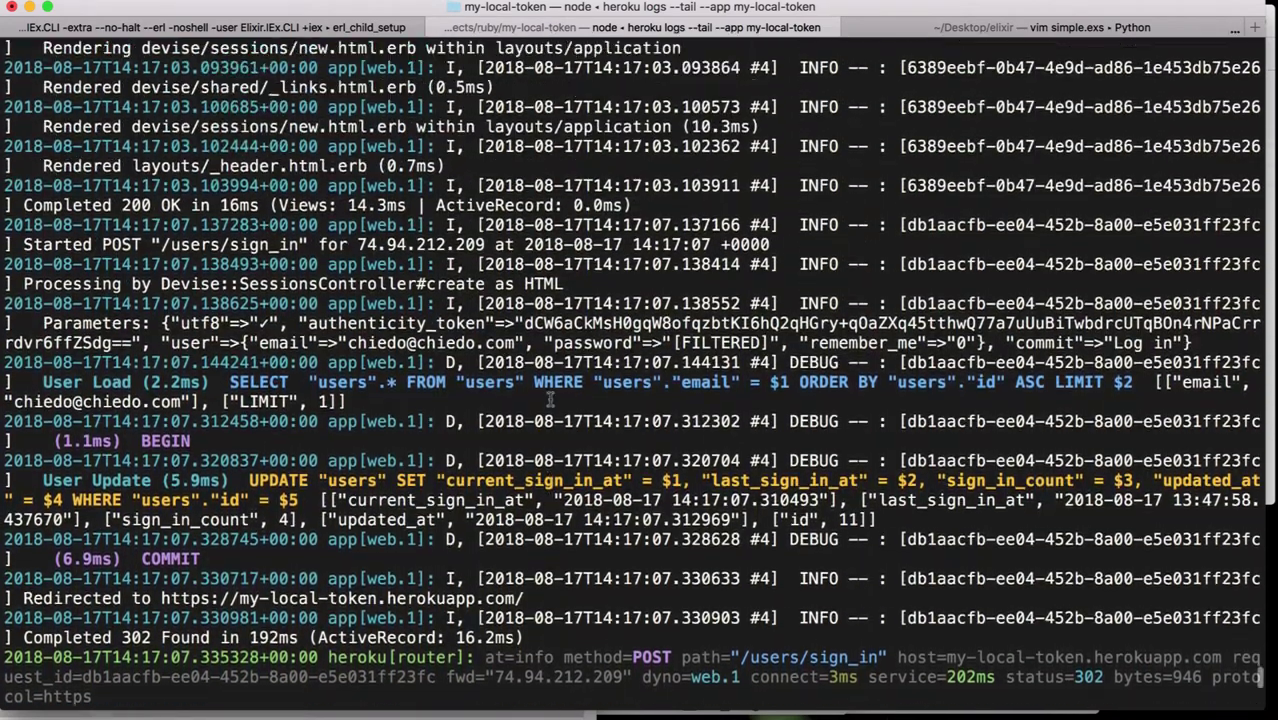
pyautogui.scroll(7, 549, 400)
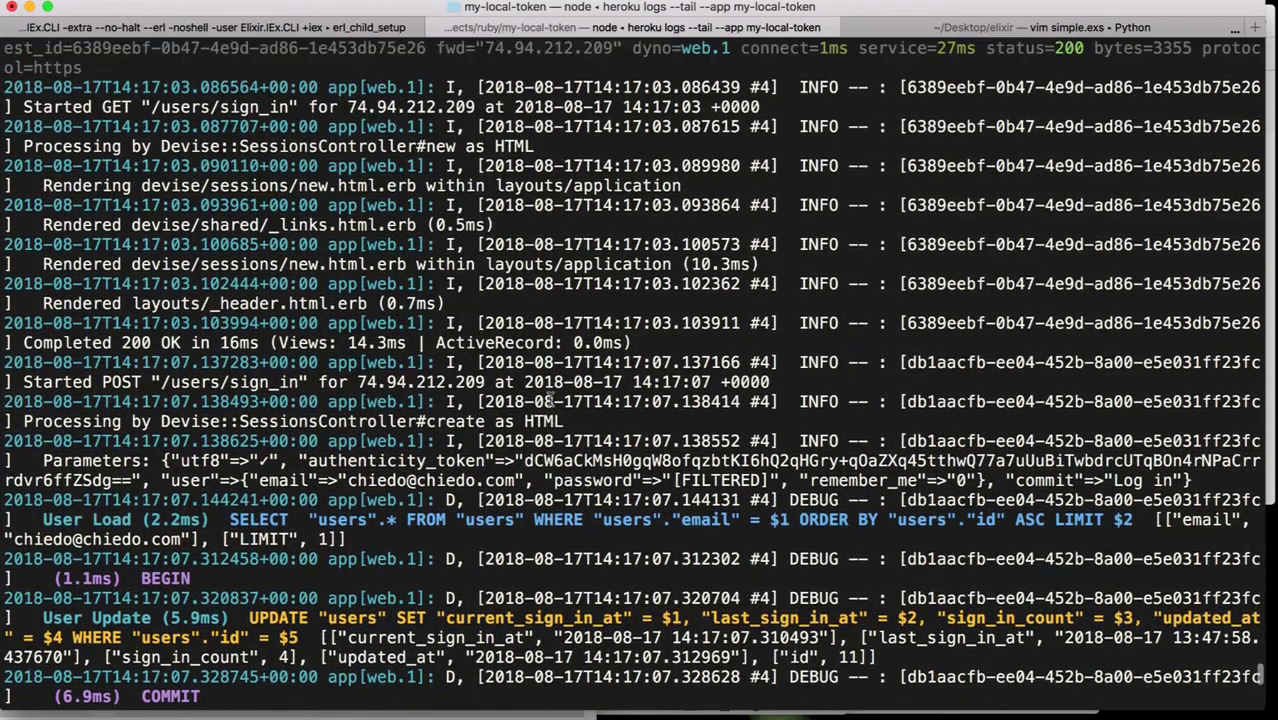